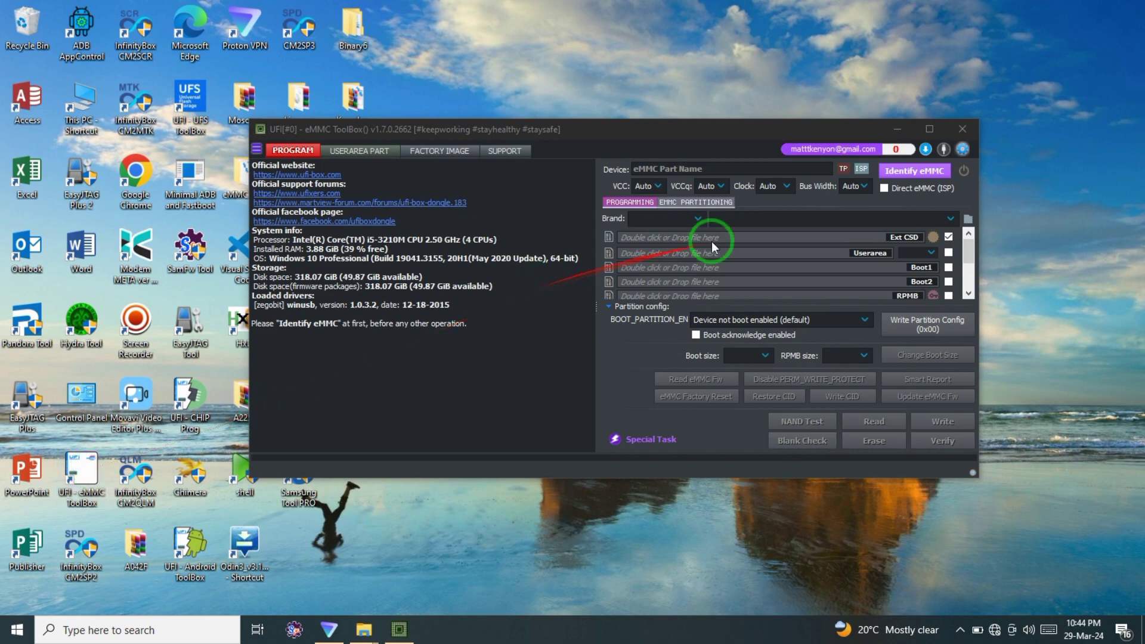
Enable Direct eMMC (ISP) mode and identify the connected eMMC
{"action": "left_click", "coordinate": [884, 188]}
{"action": "left_click", "coordinate": [898, 173]}
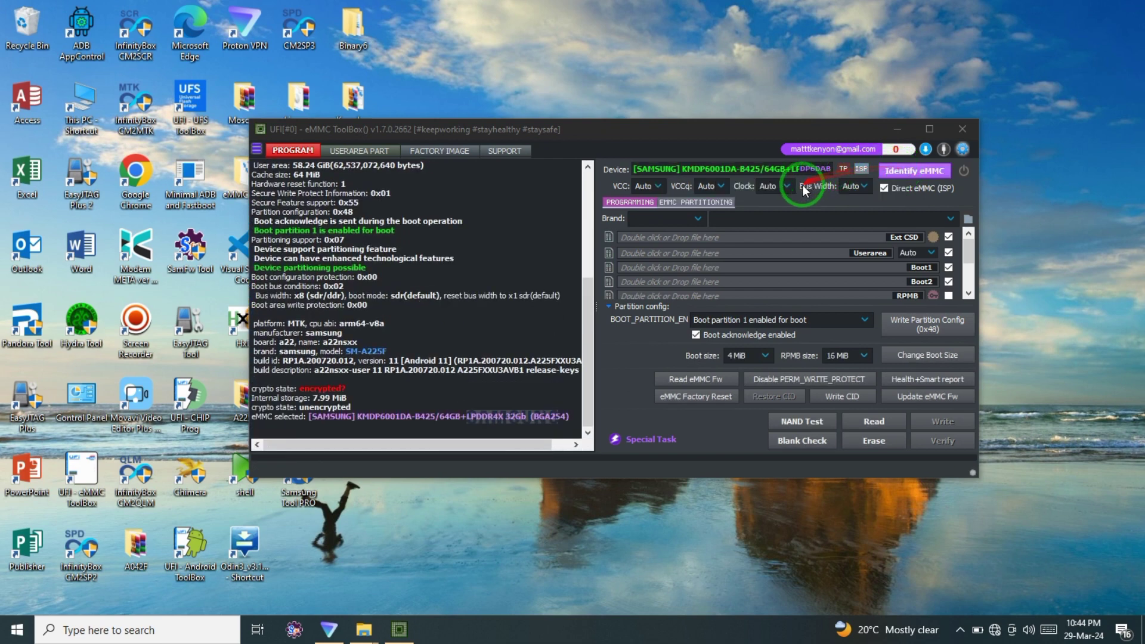
Set the clock to 24 MHz and identify the eMMC again to load its user area partition list
{"action": "left_click", "coordinate": [778, 184]}
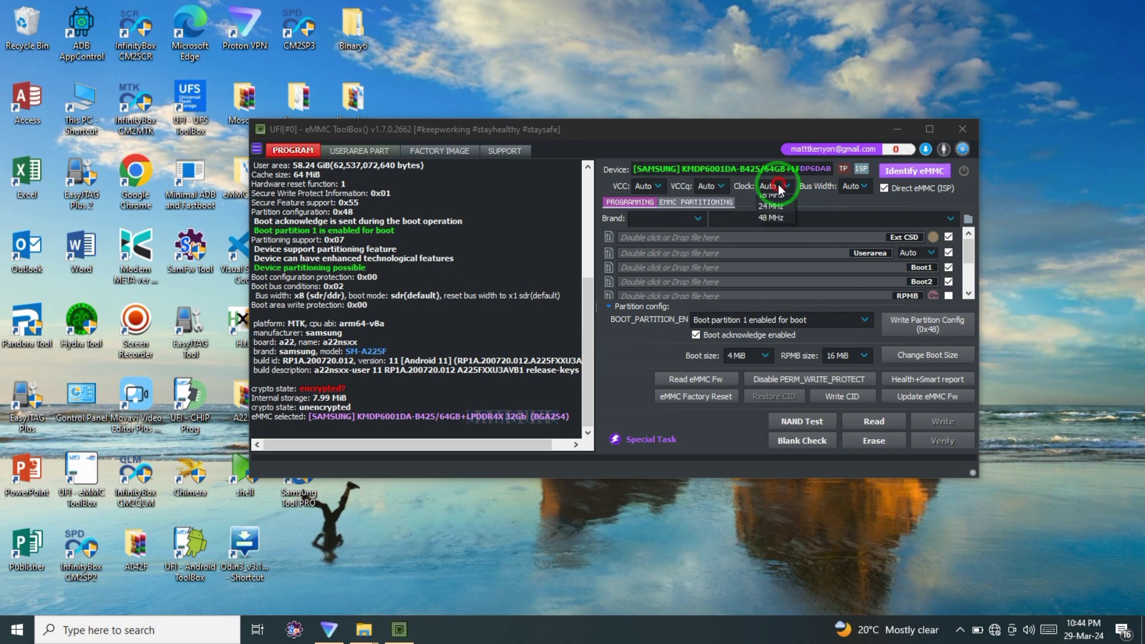
{"action": "left_click", "coordinate": [770, 281]}
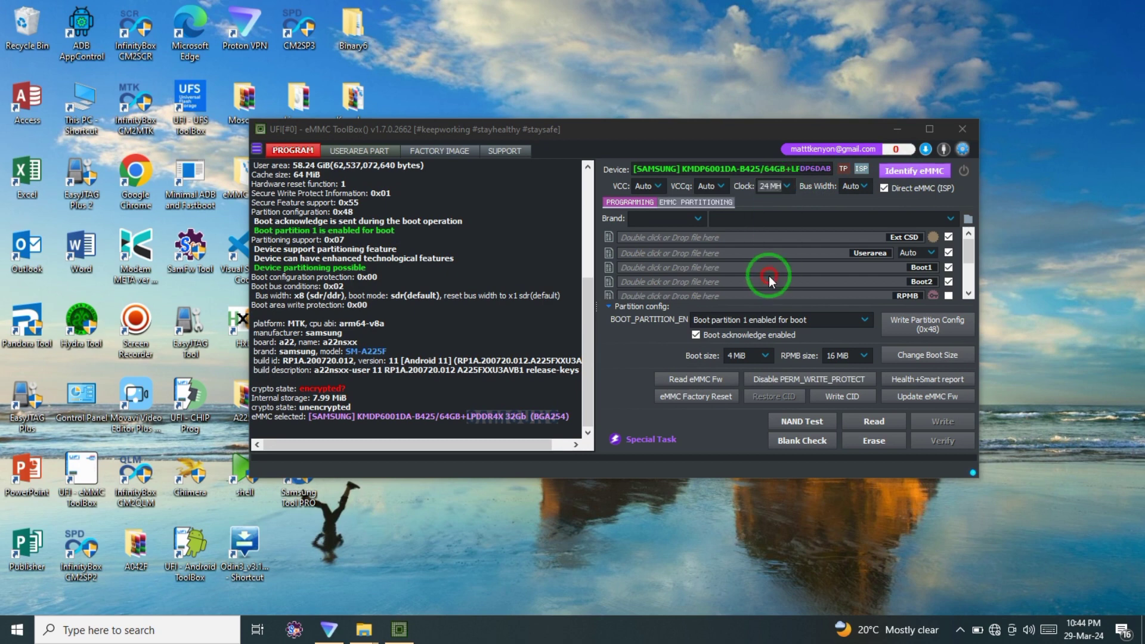
{"action": "left_click", "coordinate": [378, 152]}
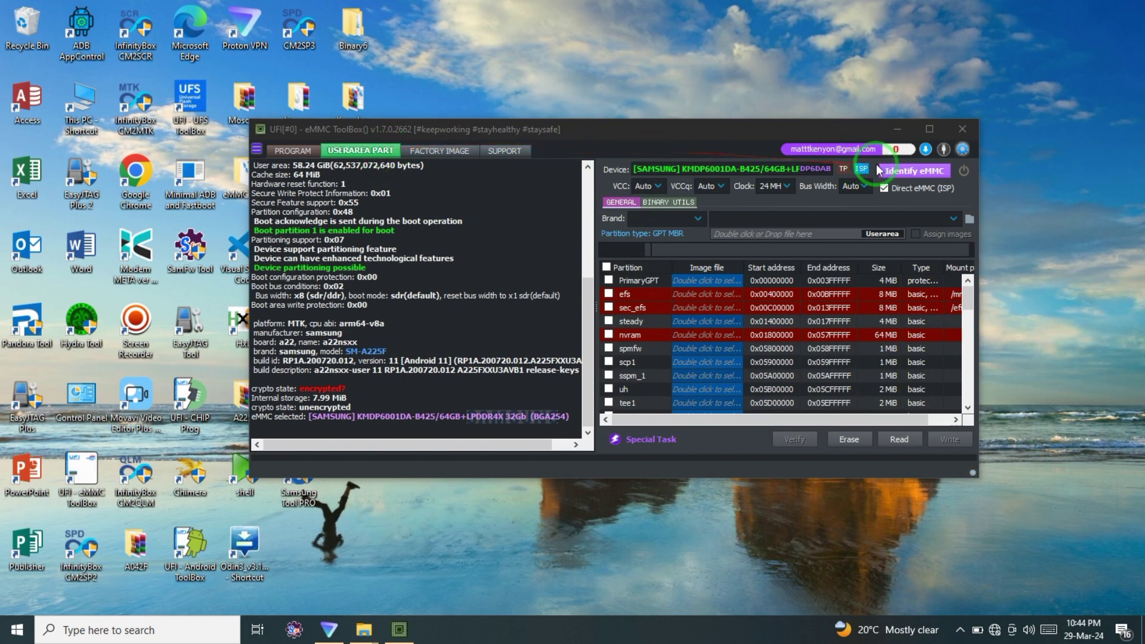
{"action": "left_click", "coordinate": [898, 170]}
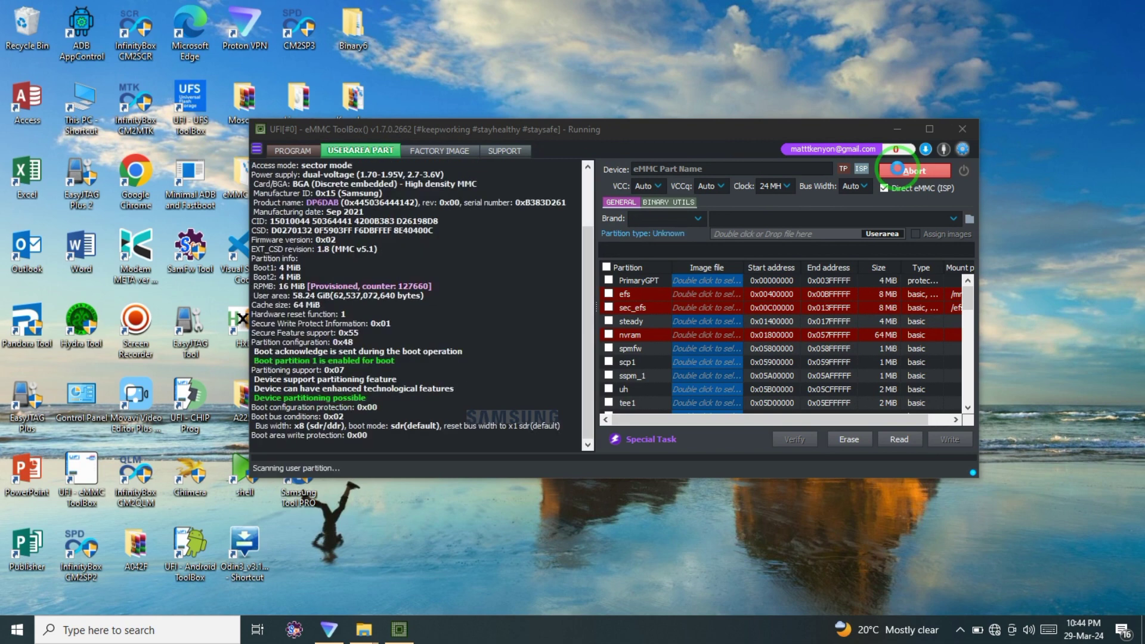
{"action": "left_click", "coordinate": [899, 172]}
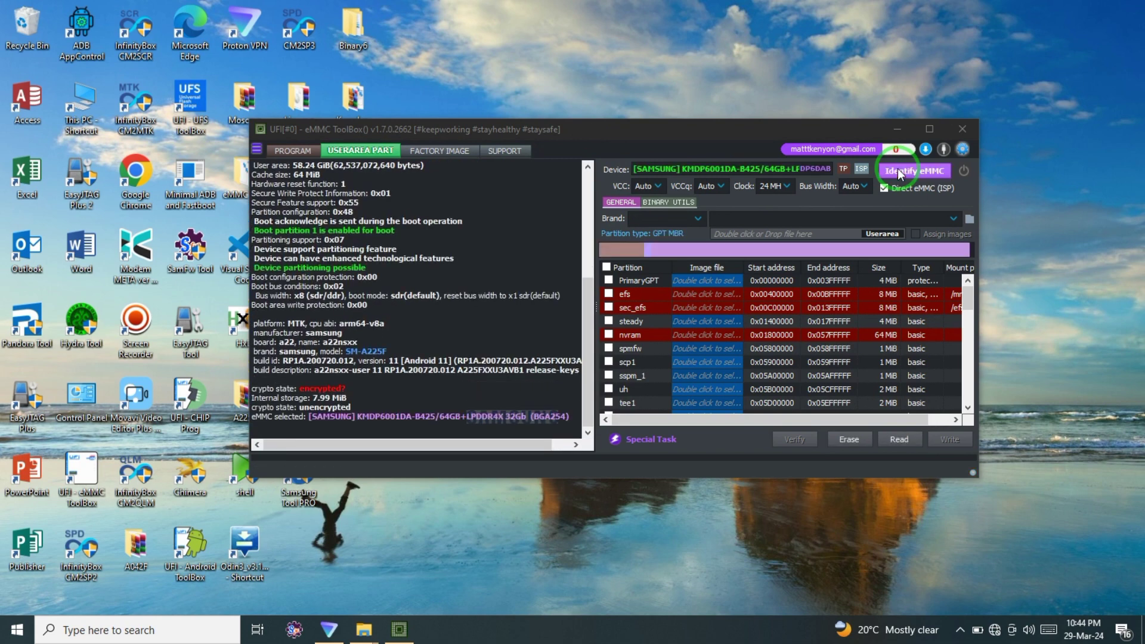
Select the nvram, protect1, protect2 and nvdata partitions in the user area partition list
{"action": "left_click", "coordinate": [610, 334]}
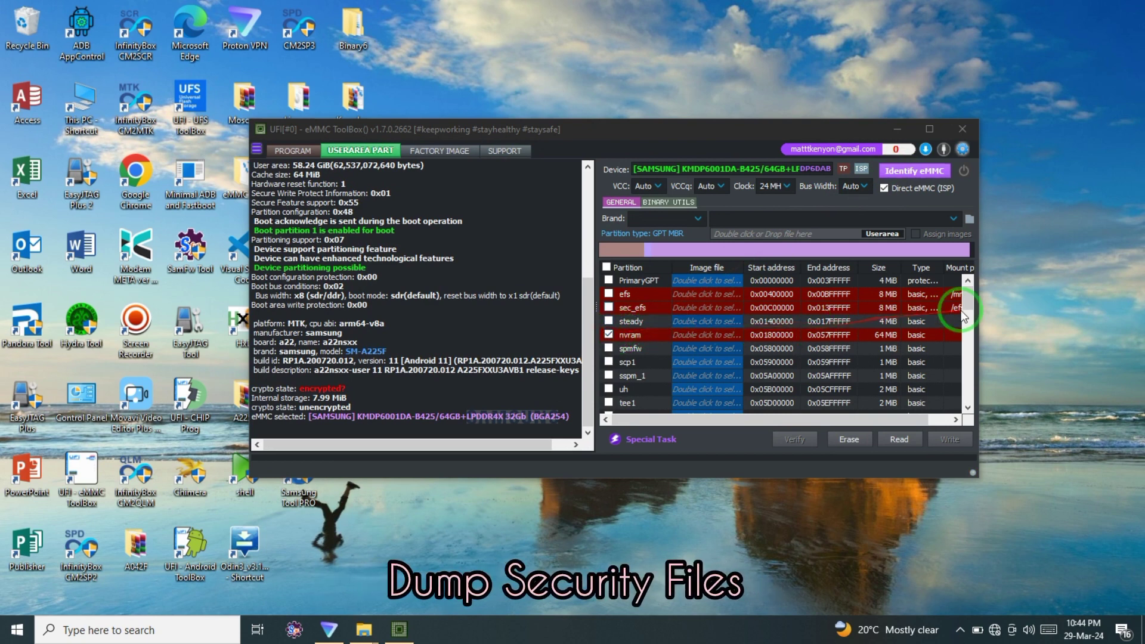
{"action": "left_click", "coordinate": [967, 408]}
{"action": "left_click", "coordinate": [968, 408]}
{"action": "left_click", "coordinate": [967, 408]}
{"action": "left_click", "coordinate": [967, 408]}
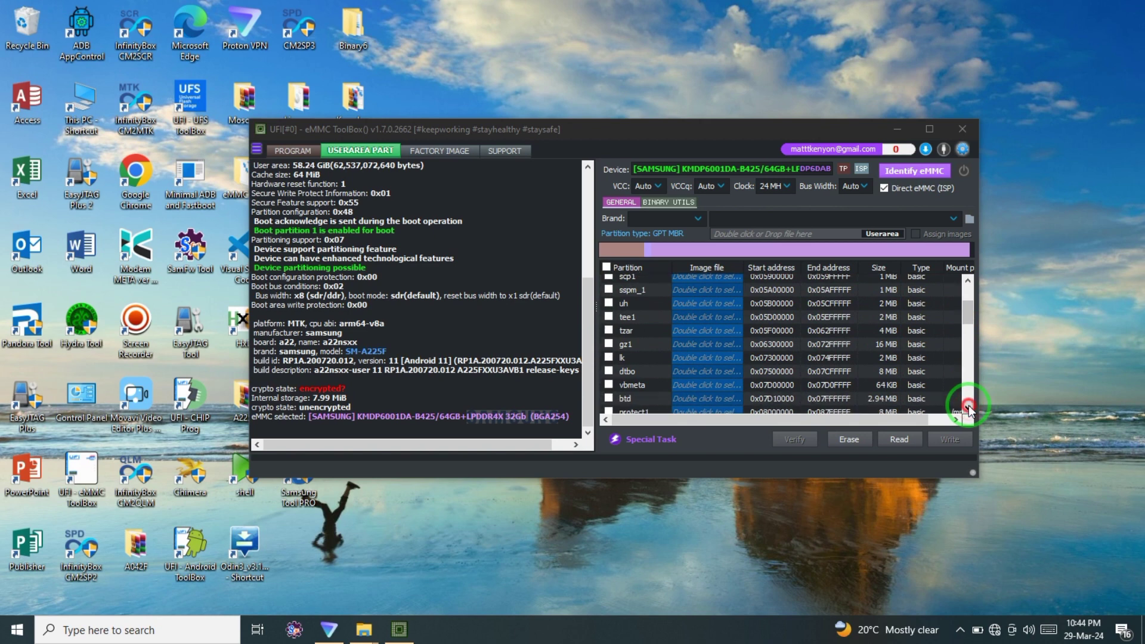
{"action": "left_click", "coordinate": [967, 408]}
{"action": "left_click", "coordinate": [967, 408]}
{"action": "left_click", "coordinate": [967, 408]}
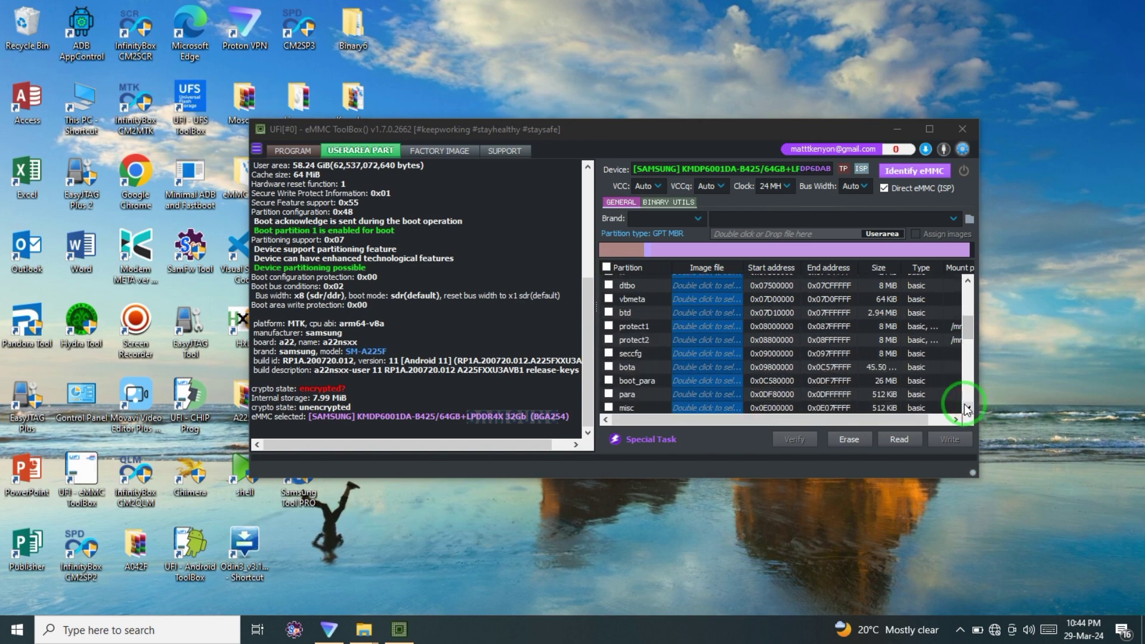
{"action": "left_click", "coordinate": [608, 326]}
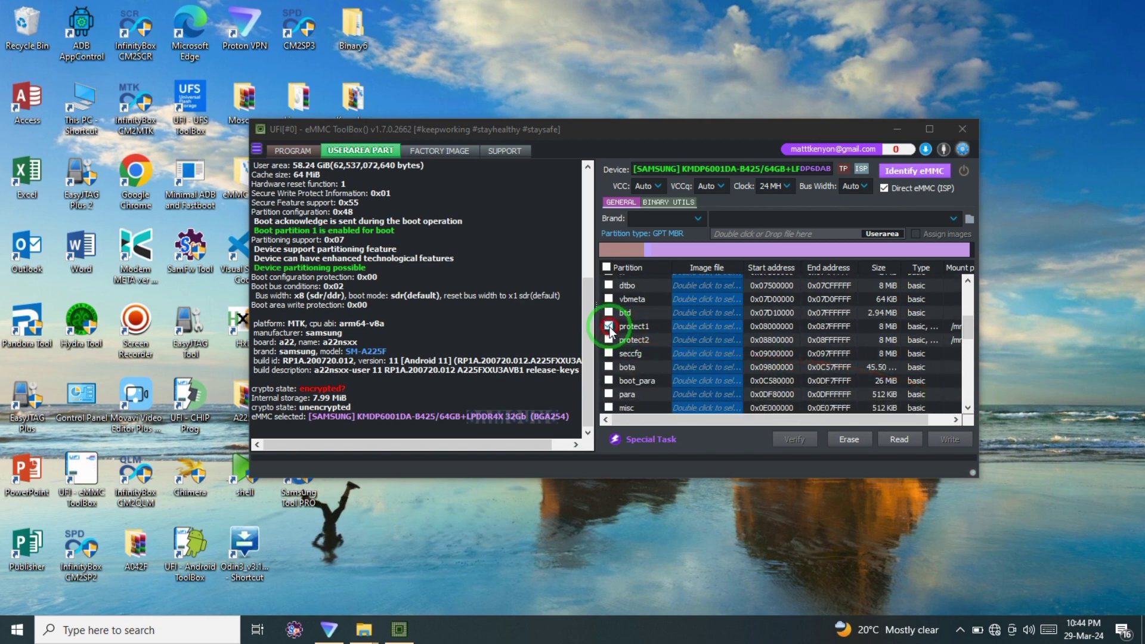
{"action": "left_click", "coordinate": [608, 339]}
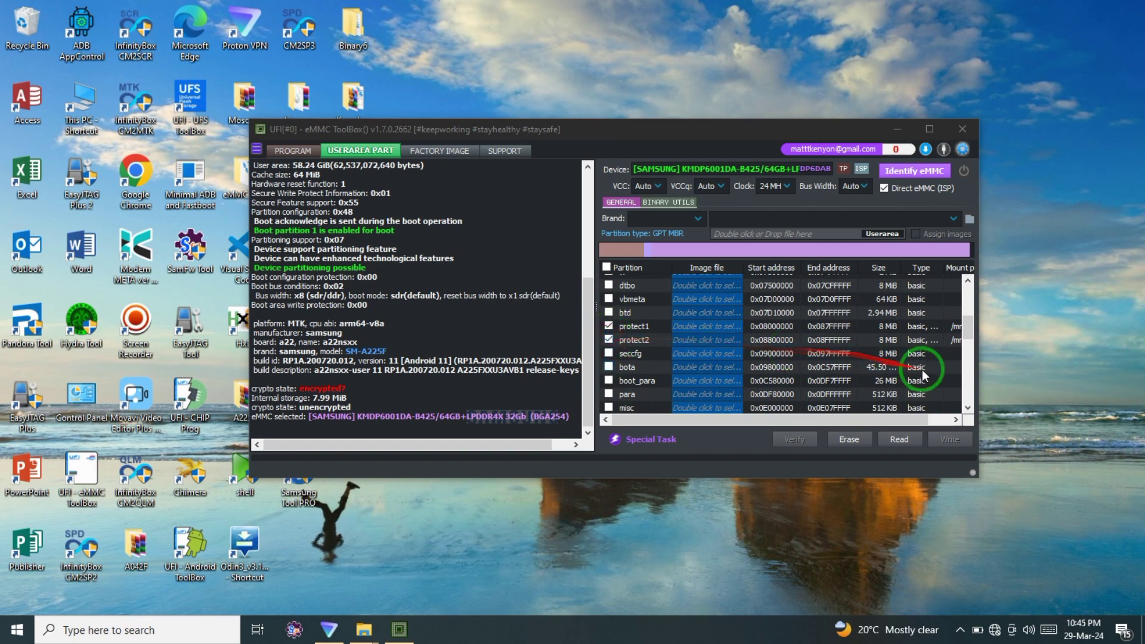
{"action": "left_click", "coordinate": [967, 408]}
{"action": "scroll", "coordinate": [967, 407], "scroll_direction": "down", "scroll_amount": 2}
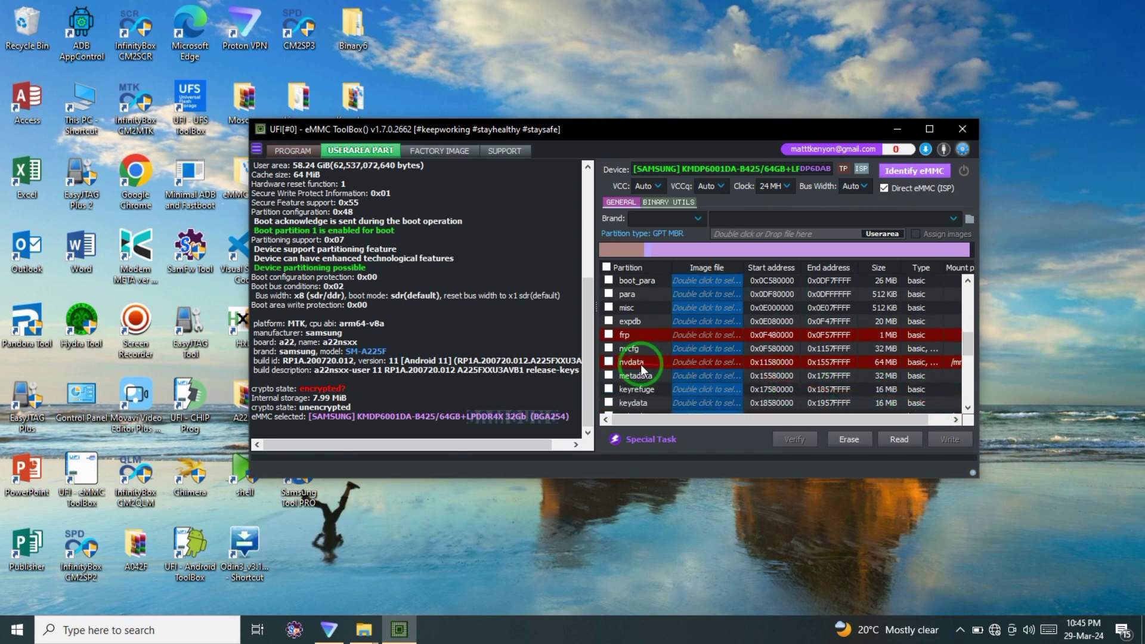
{"action": "left_click", "coordinate": [609, 362]}
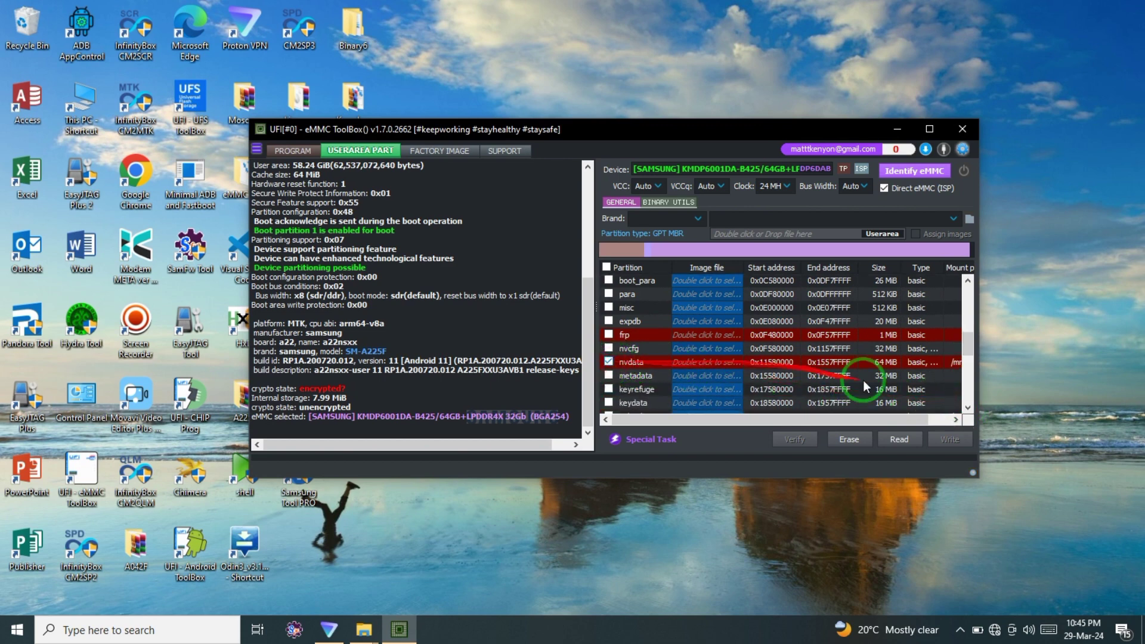
Read the selected partitions and save their images to the A125F folder on the Desktop
{"action": "left_click", "coordinate": [900, 441]}
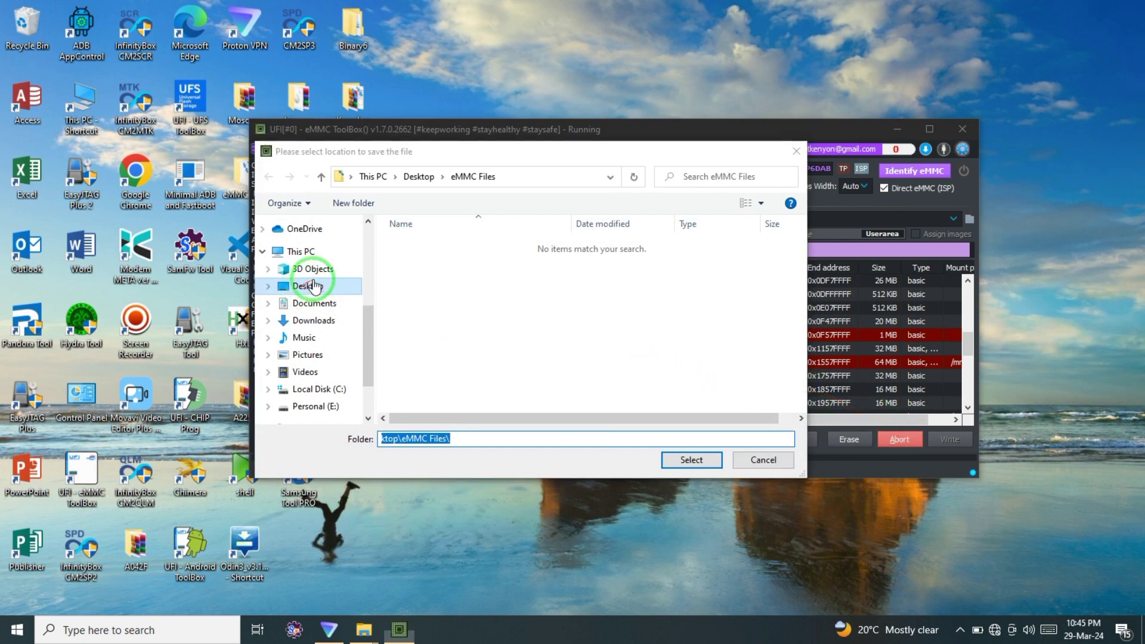
{"action": "left_click", "coordinate": [313, 286]}
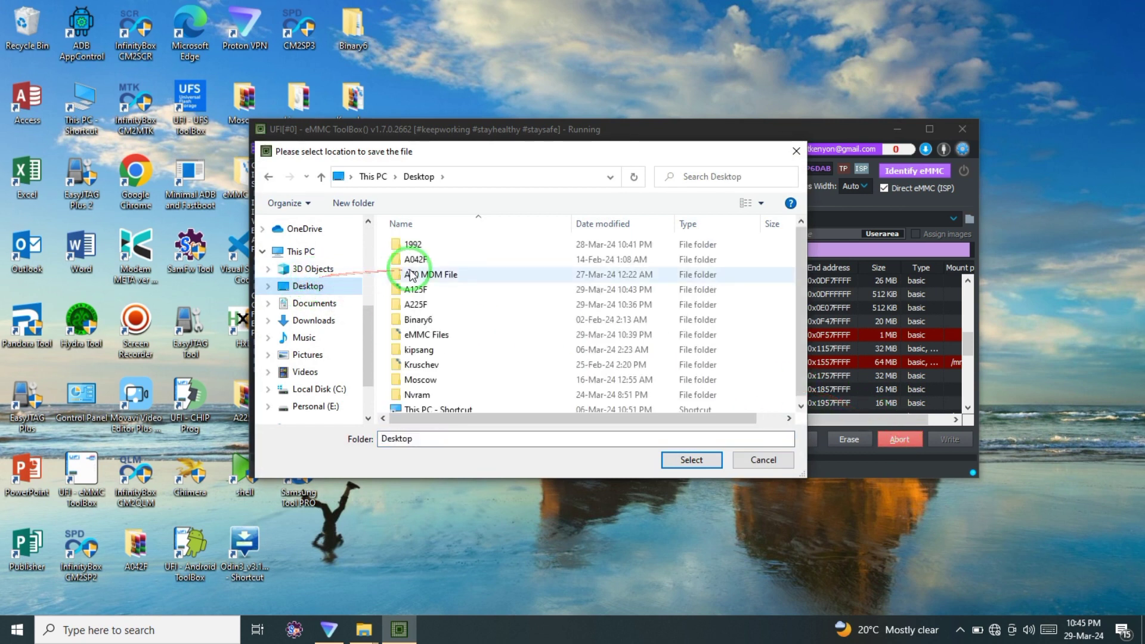
{"action": "left_click", "coordinate": [428, 290]}
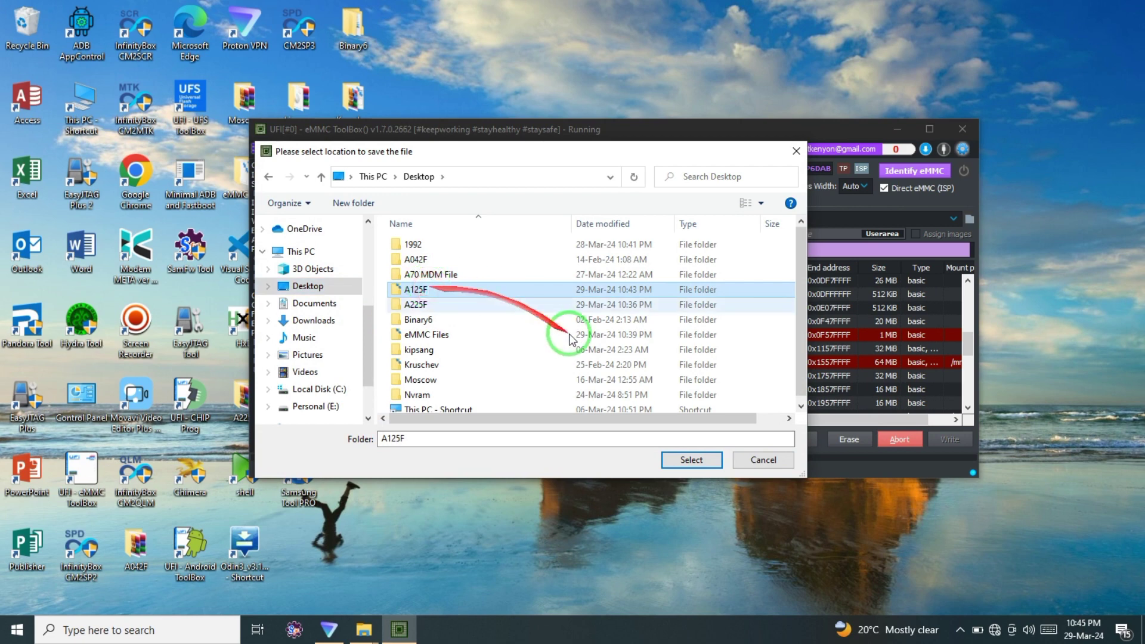
{"action": "left_click", "coordinate": [682, 460]}
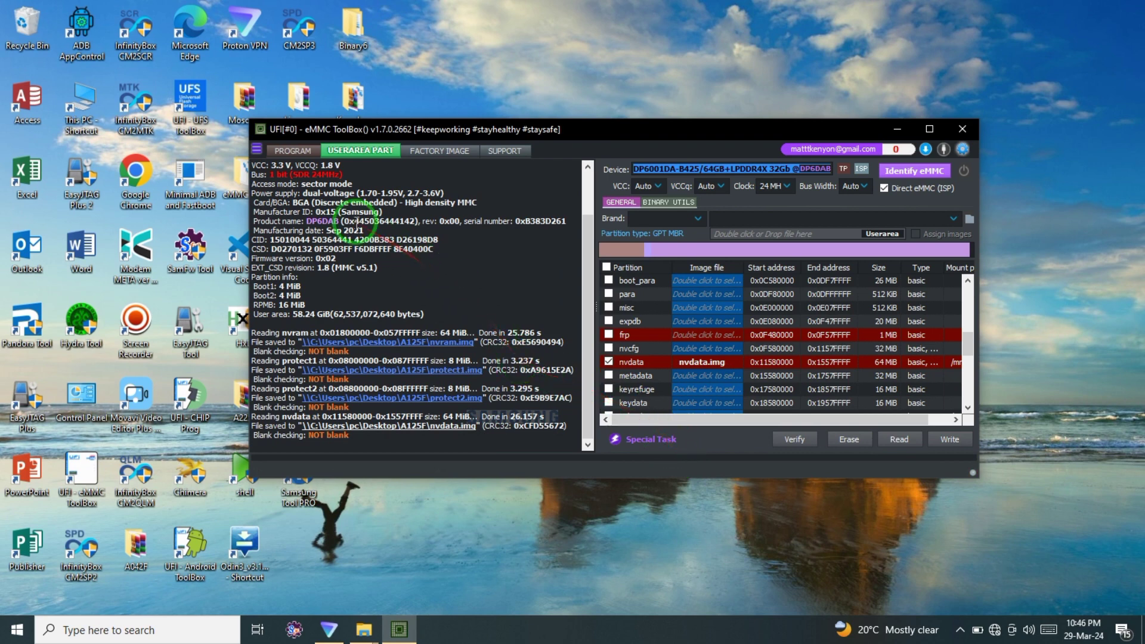
Identify the eMMC from the programming view and read its firmware to a dump file
{"action": "left_click", "coordinate": [305, 153]}
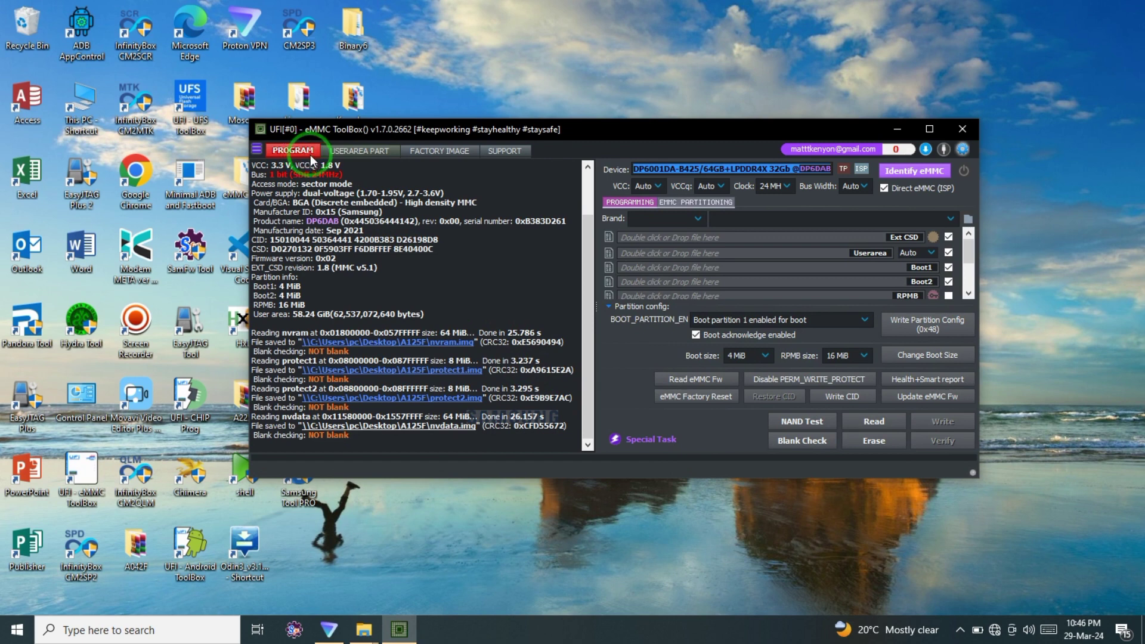
{"action": "left_click", "coordinate": [890, 171]}
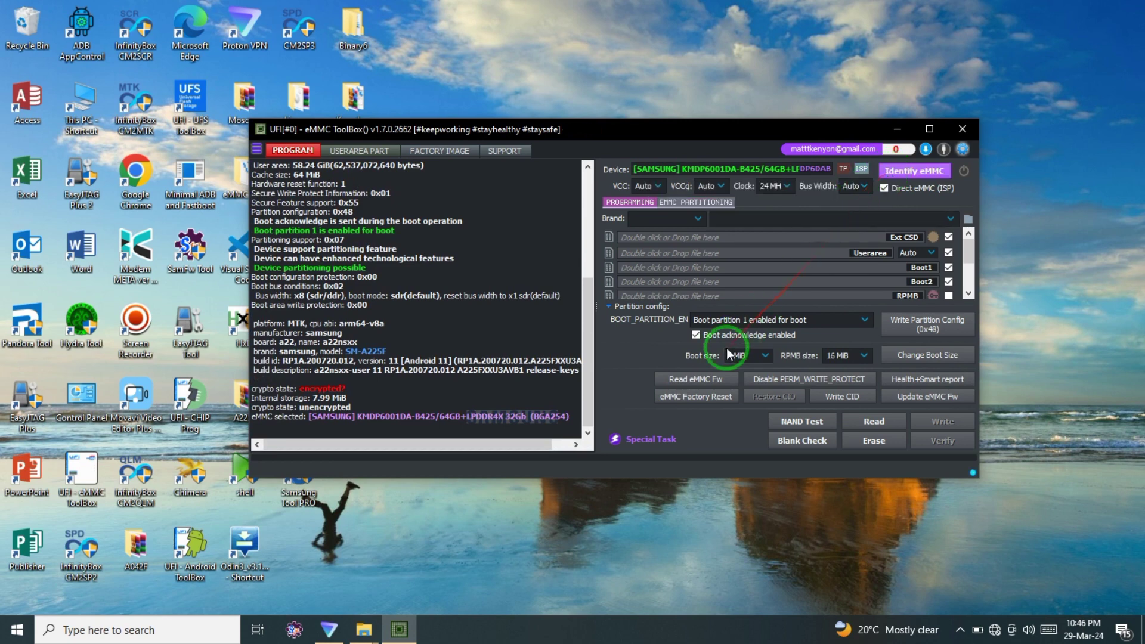
{"action": "left_click", "coordinate": [698, 379]}
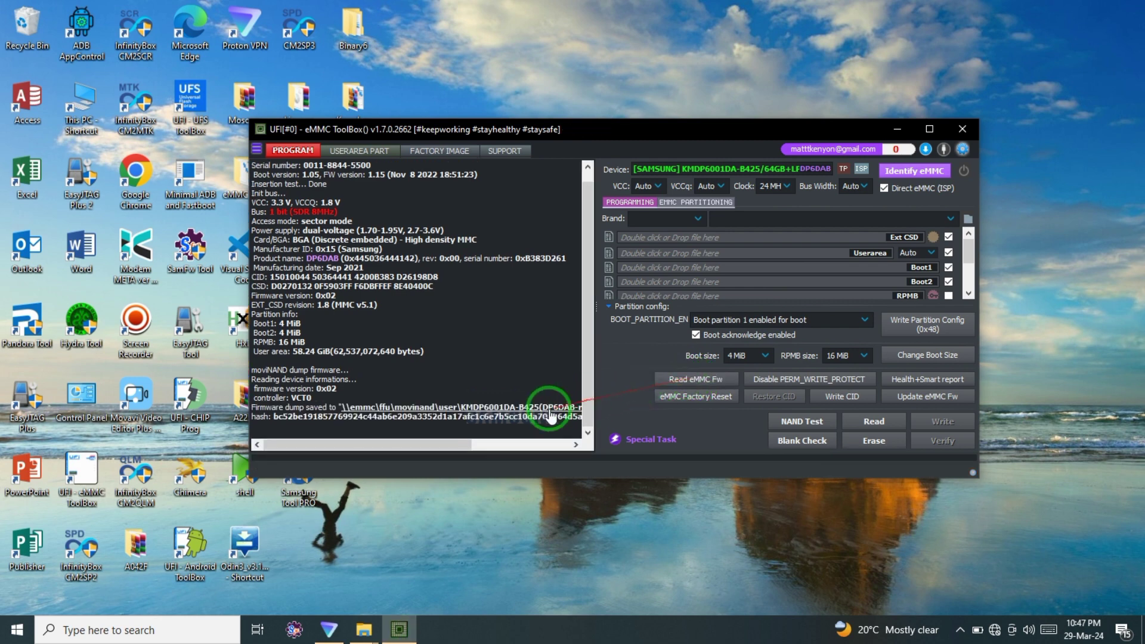
Move the dumped KMDP6001DA-B425 FFU file from the UFI movinand user folder into the A125F folder on the Desktop
{"action": "left_click", "coordinate": [532, 412]}
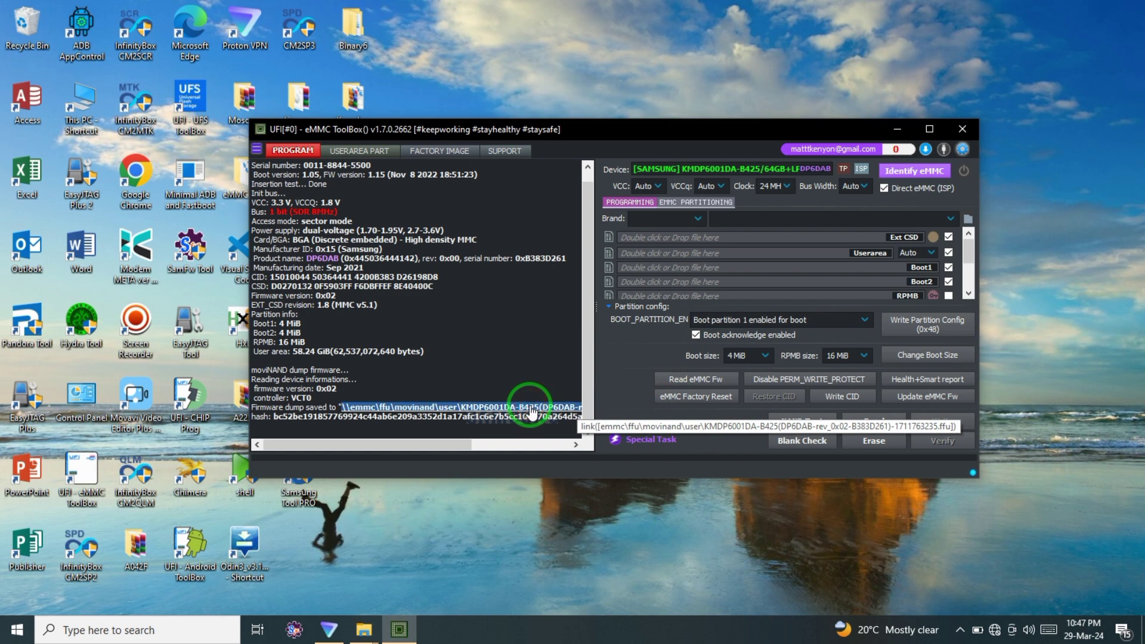
{"action": "left_click", "coordinate": [530, 411]}
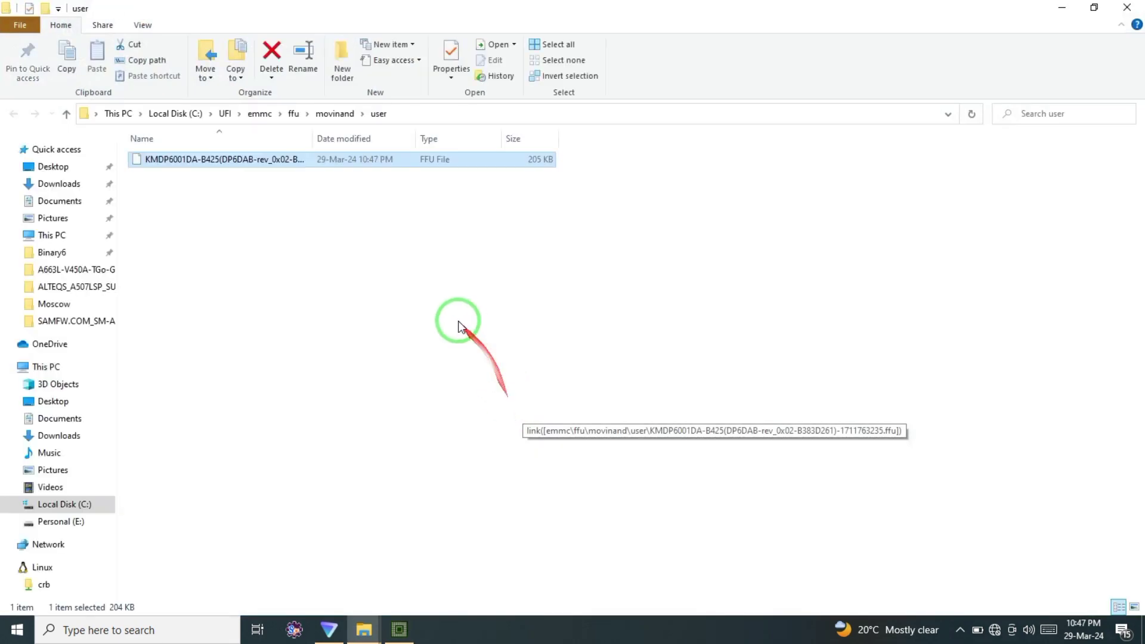
{"action": "right_click", "coordinate": [314, 159]}
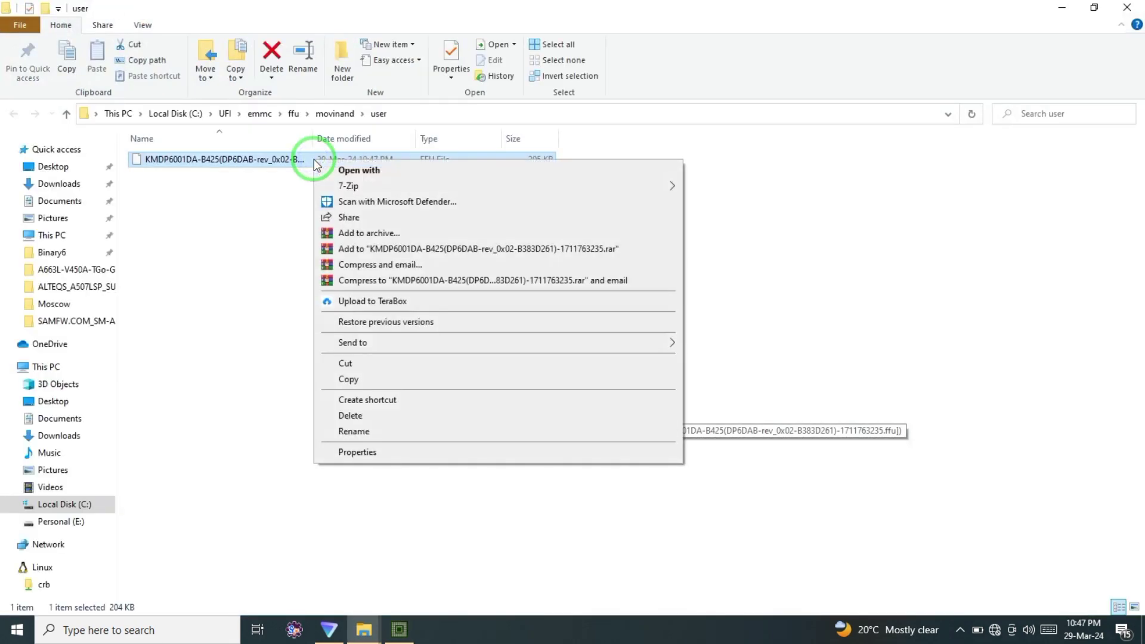
{"action": "left_click", "coordinate": [343, 363]}
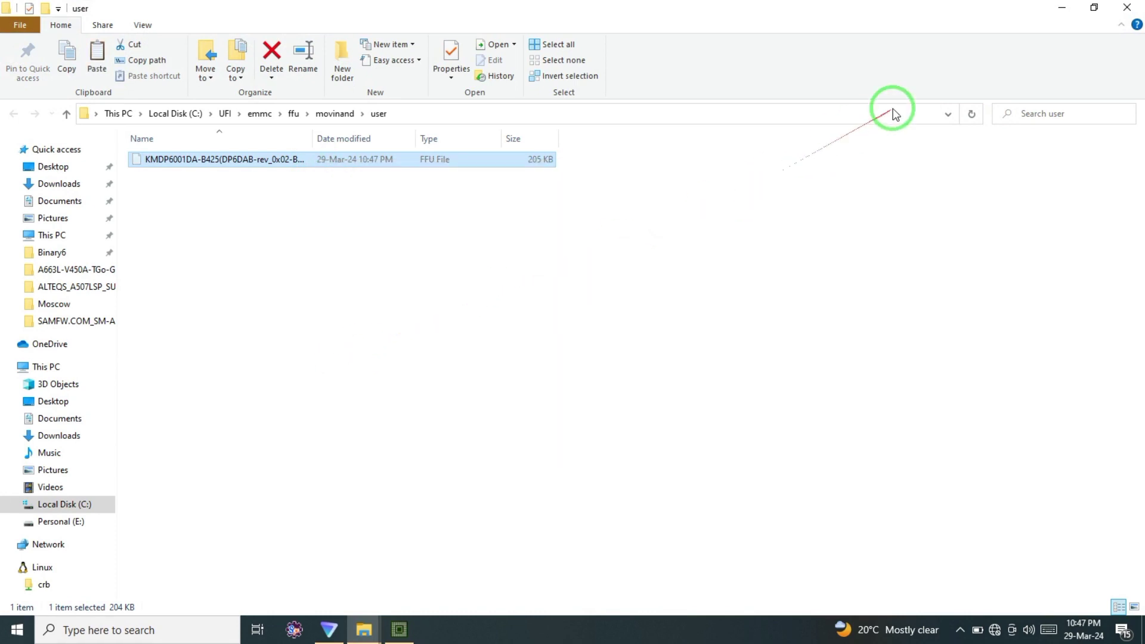
{"action": "left_click", "coordinate": [1125, 10]}
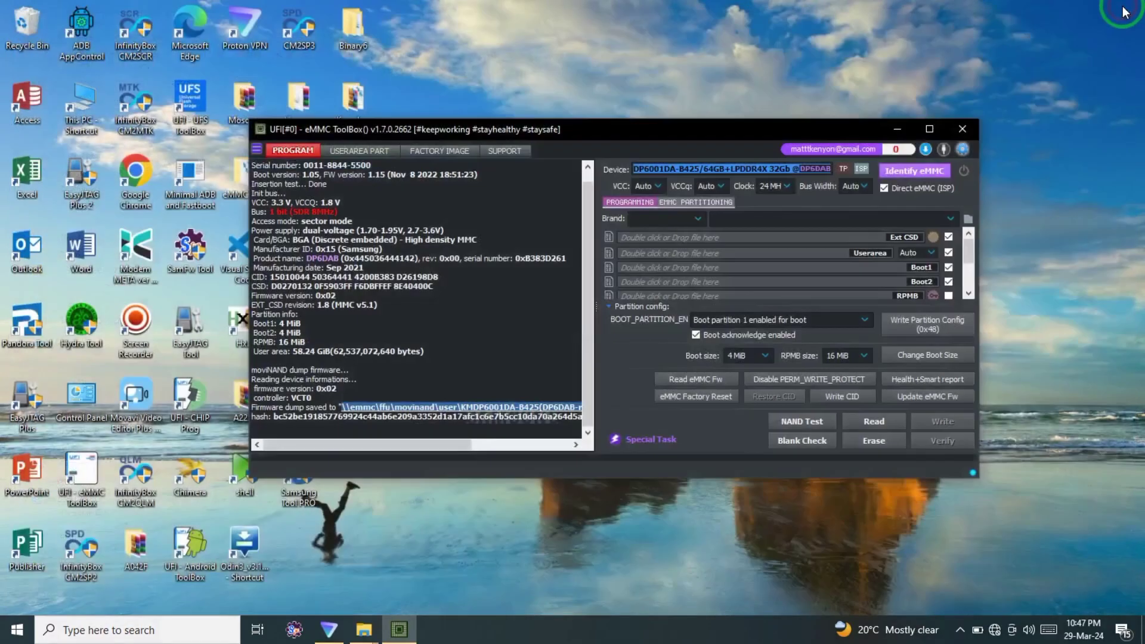
{"action": "left_click", "coordinate": [898, 129]}
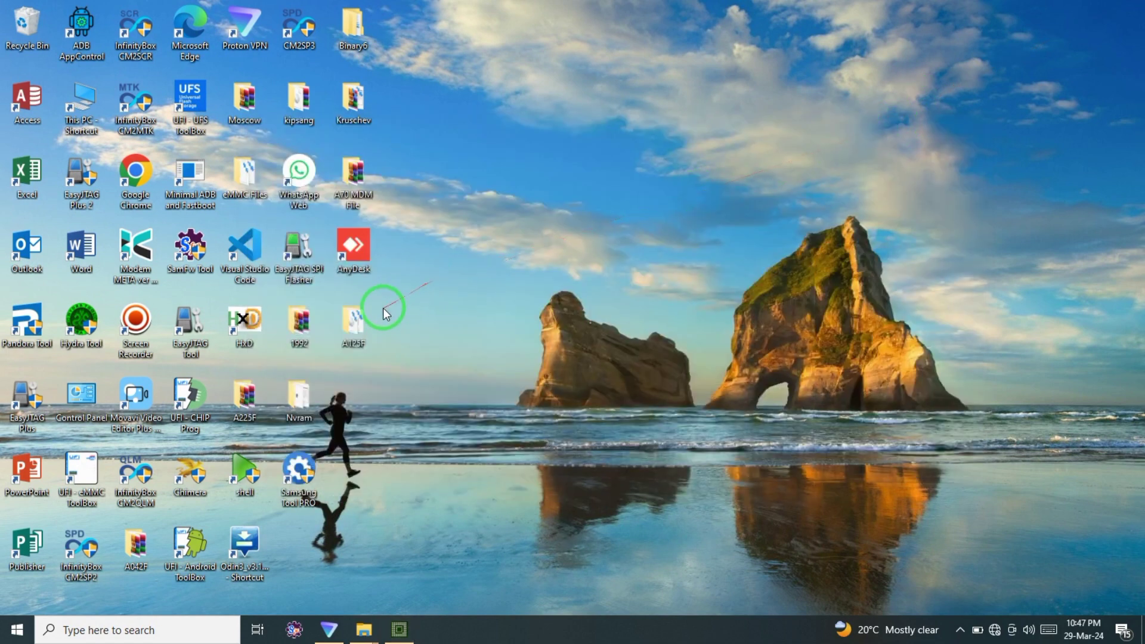
{"action": "left_click", "coordinate": [352, 328]}
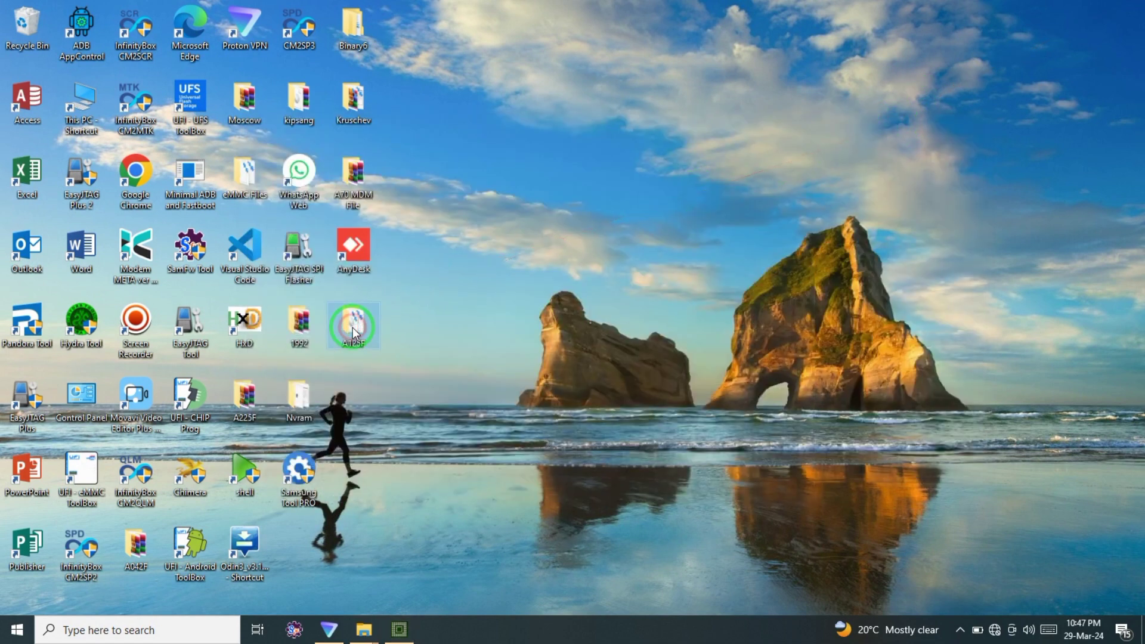
{"action": "double_click", "coordinate": [353, 328]}
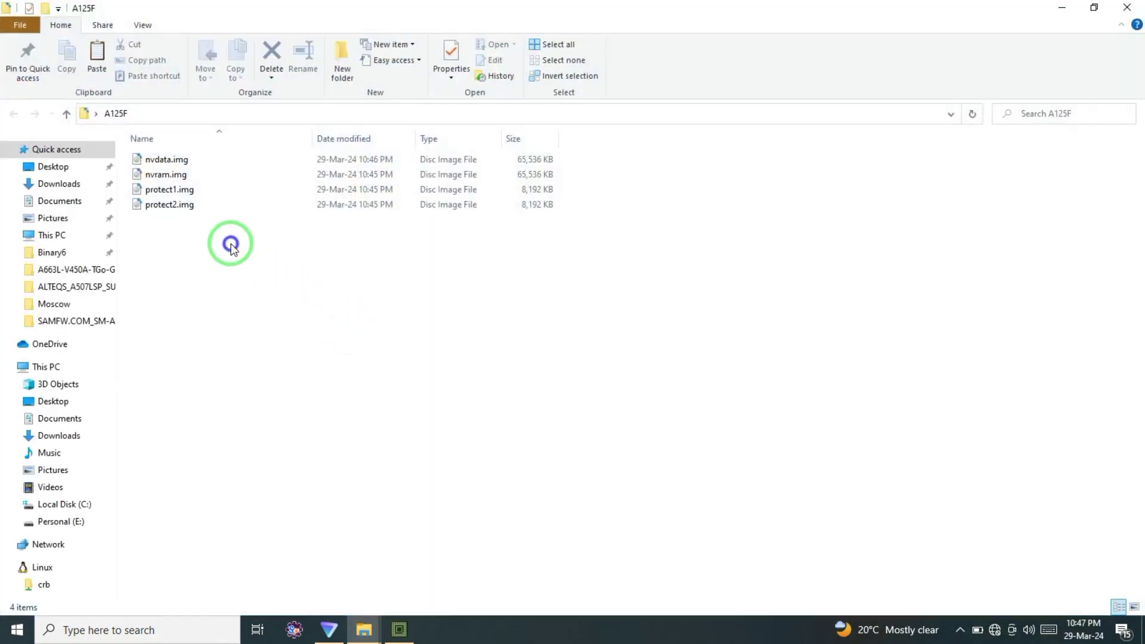
{"action": "right_click", "coordinate": [231, 245]}
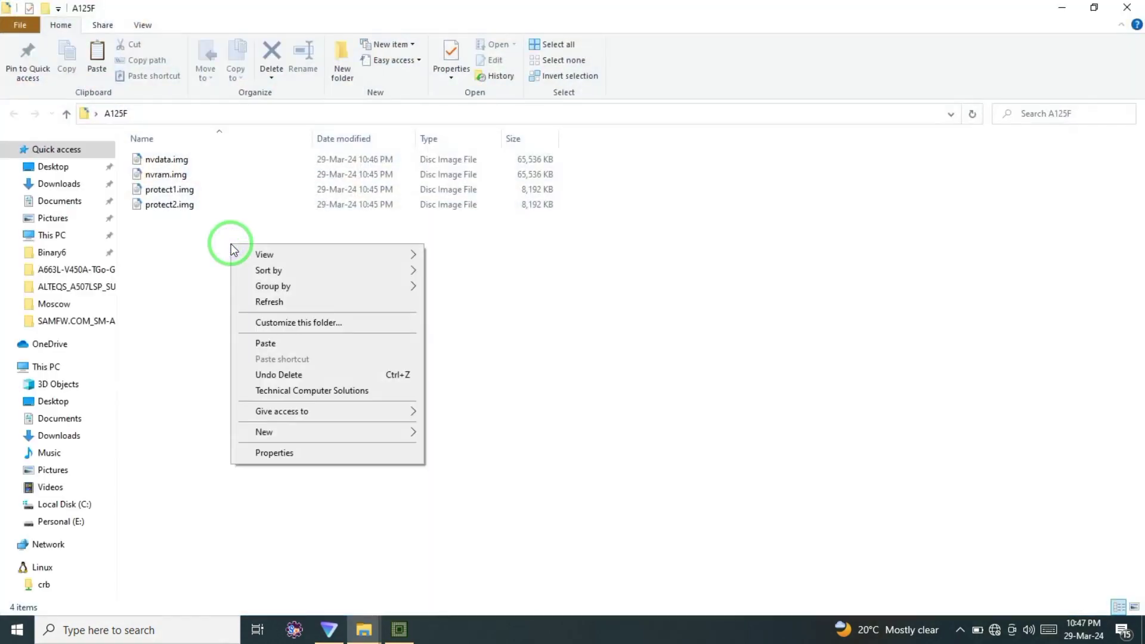
{"action": "left_click", "coordinate": [268, 343]}
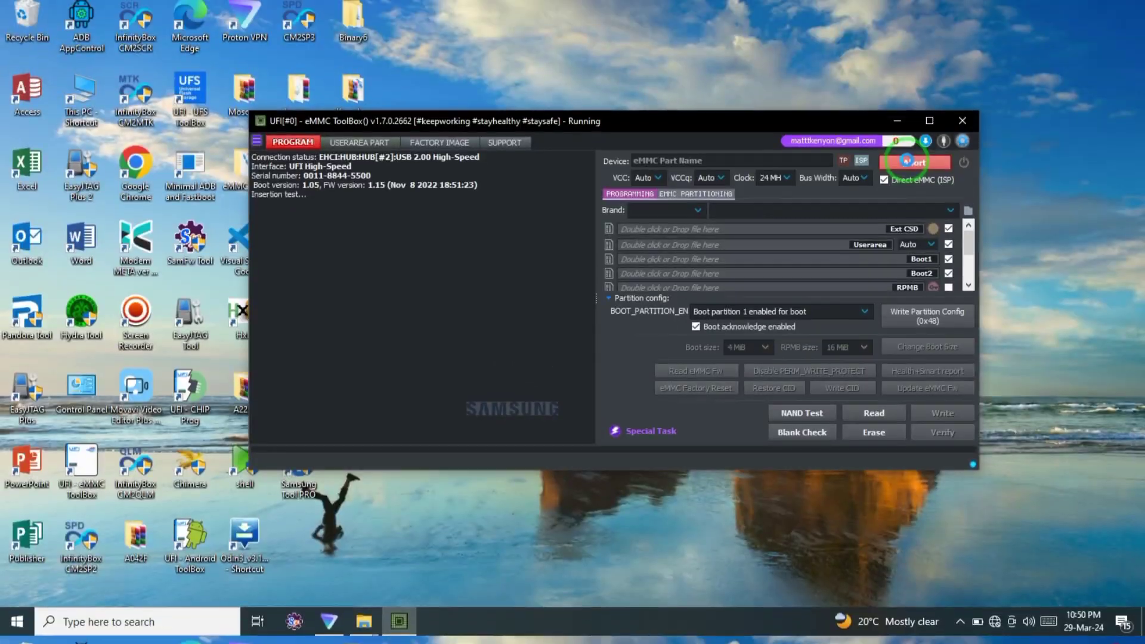
Identify the chip and update its firmware with the KMDP6001DA-B425 FFU file from the A125F folder on the Desktop
{"action": "left_click", "coordinate": [907, 169]}
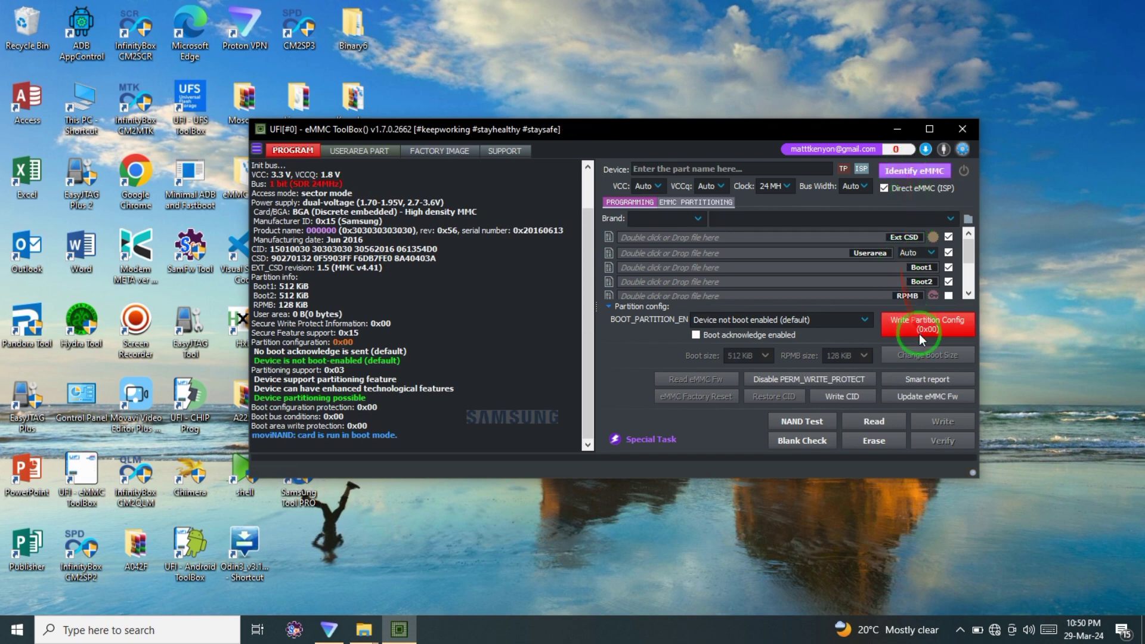
{"action": "left_click", "coordinate": [916, 398]}
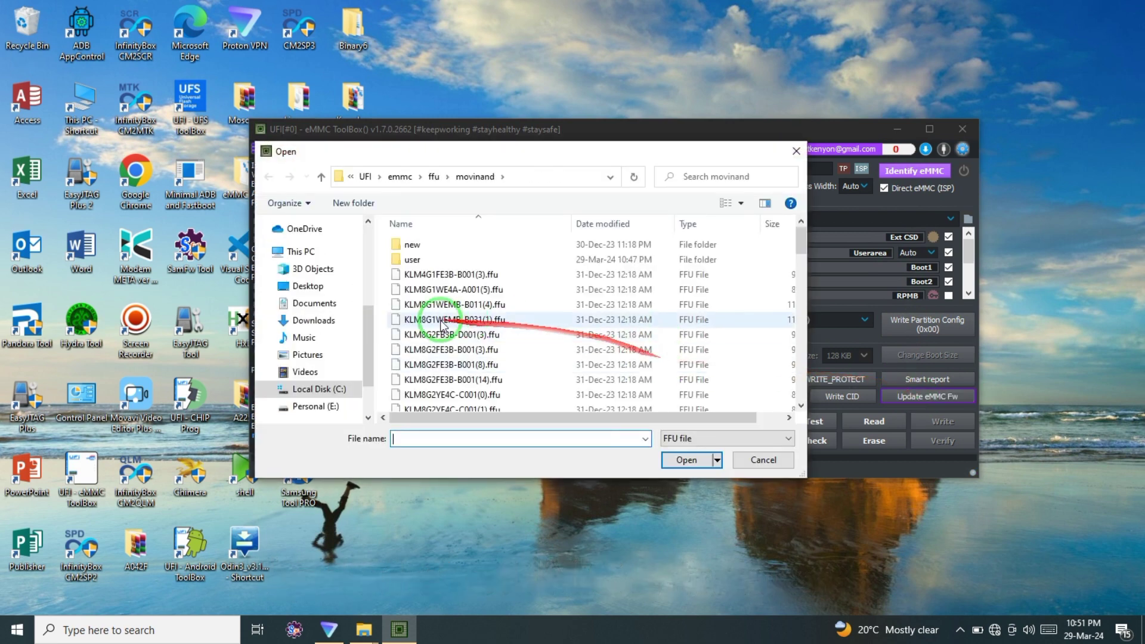
{"action": "left_click", "coordinate": [313, 292]}
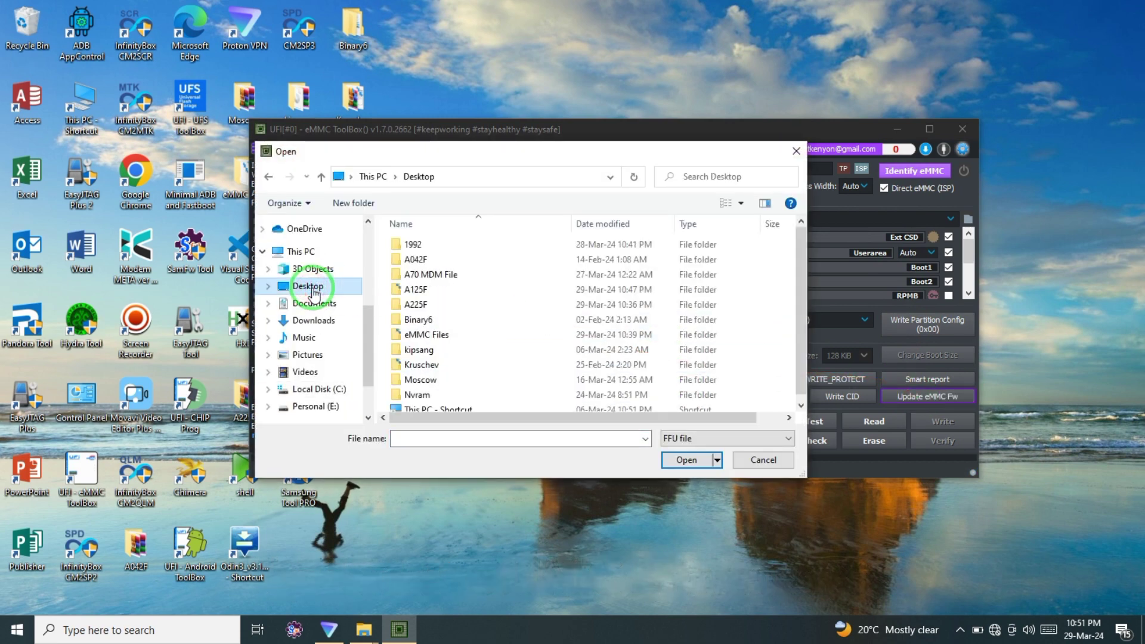
{"action": "left_click", "coordinate": [419, 291]}
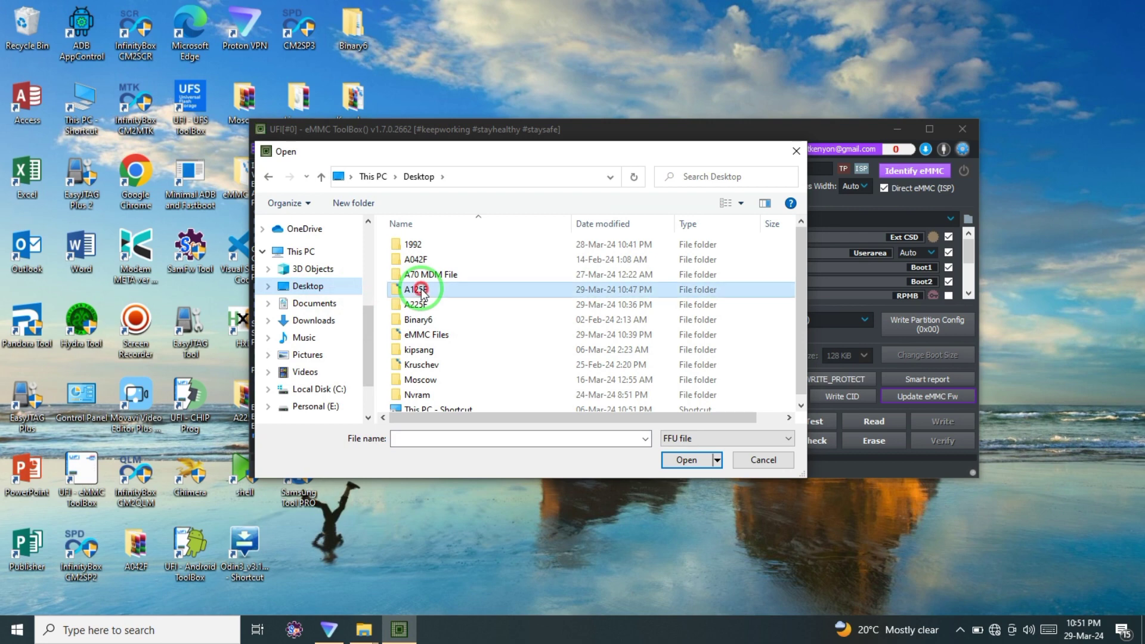
{"action": "double_click", "coordinate": [421, 293]}
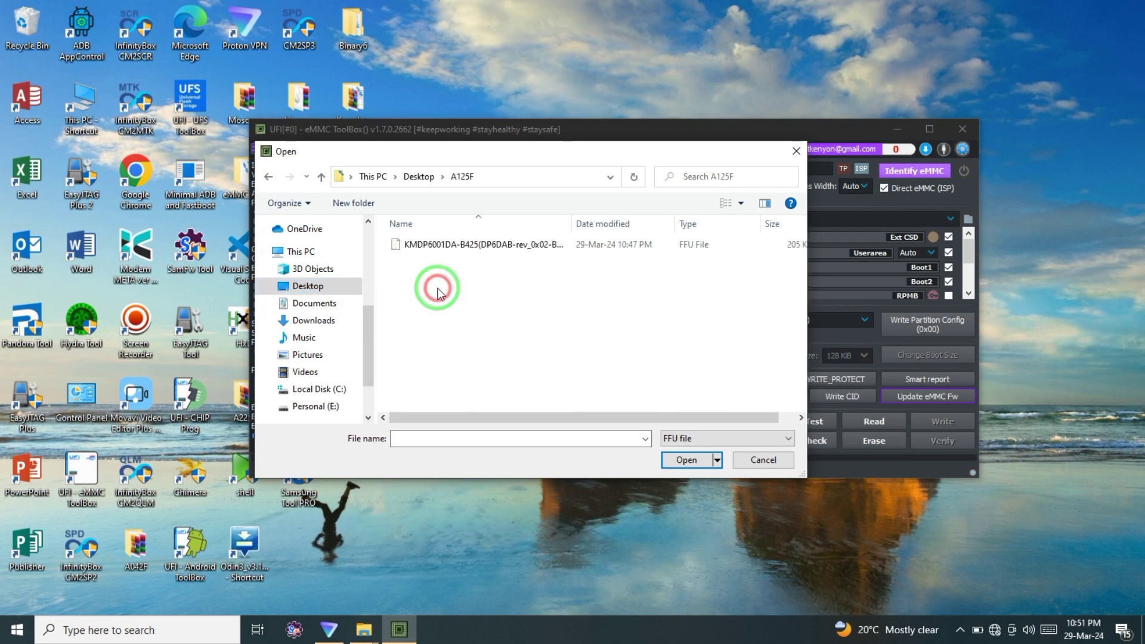
{"action": "left_click", "coordinate": [511, 250]}
{"action": "double_click", "coordinate": [511, 249]}
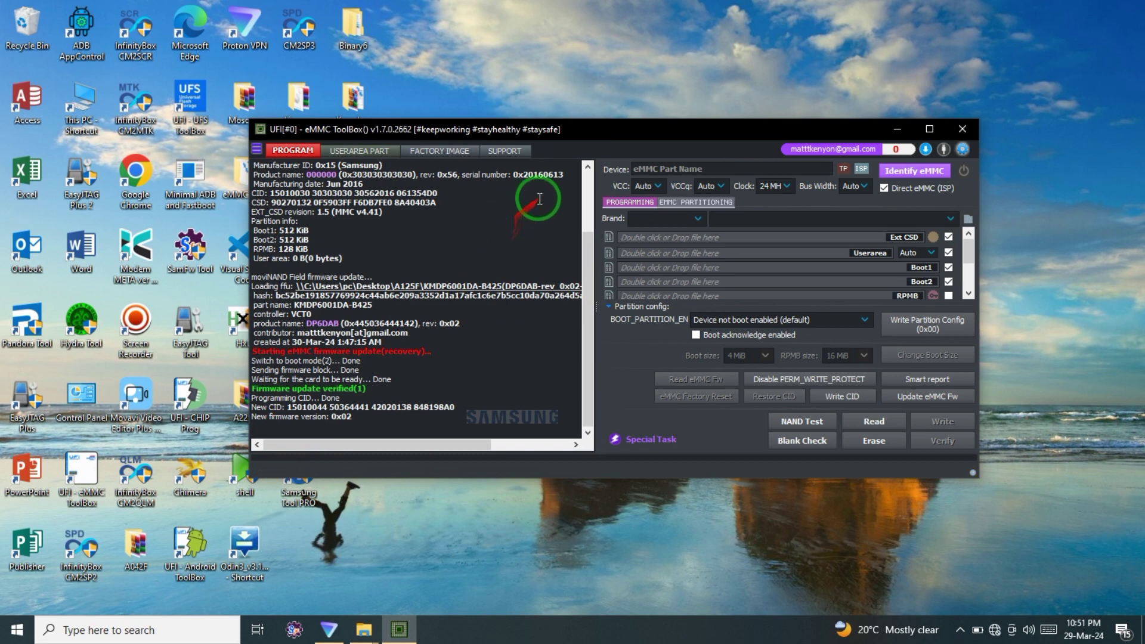
Identify the eMMC again and load DV6DAB_CBAFCACA_20220723_204838.extcsd from the Desktop's A225F U3 ISP DUMP folder as the Ext CSD file
{"action": "left_click", "coordinate": [907, 171]}
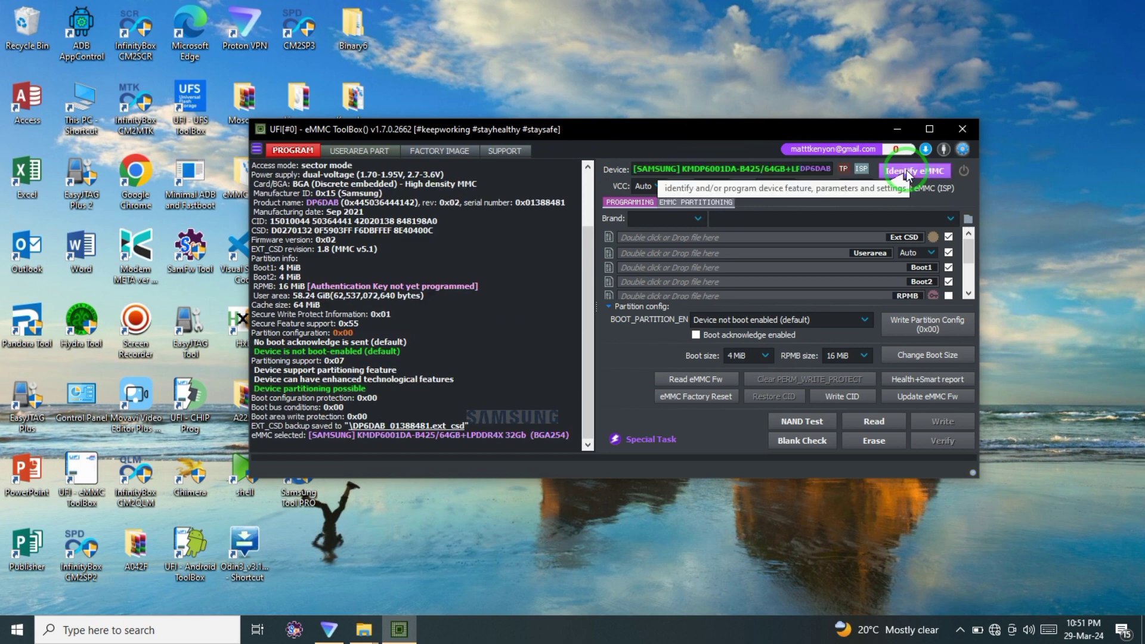
{"action": "double_click", "coordinate": [852, 237]}
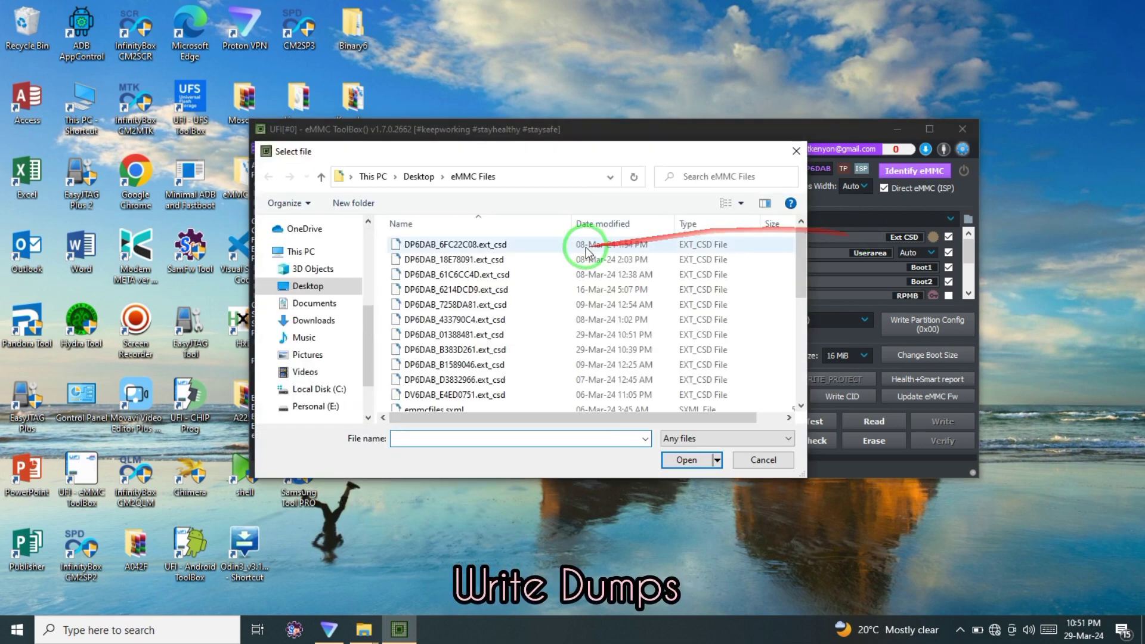
{"action": "left_click", "coordinate": [322, 291]}
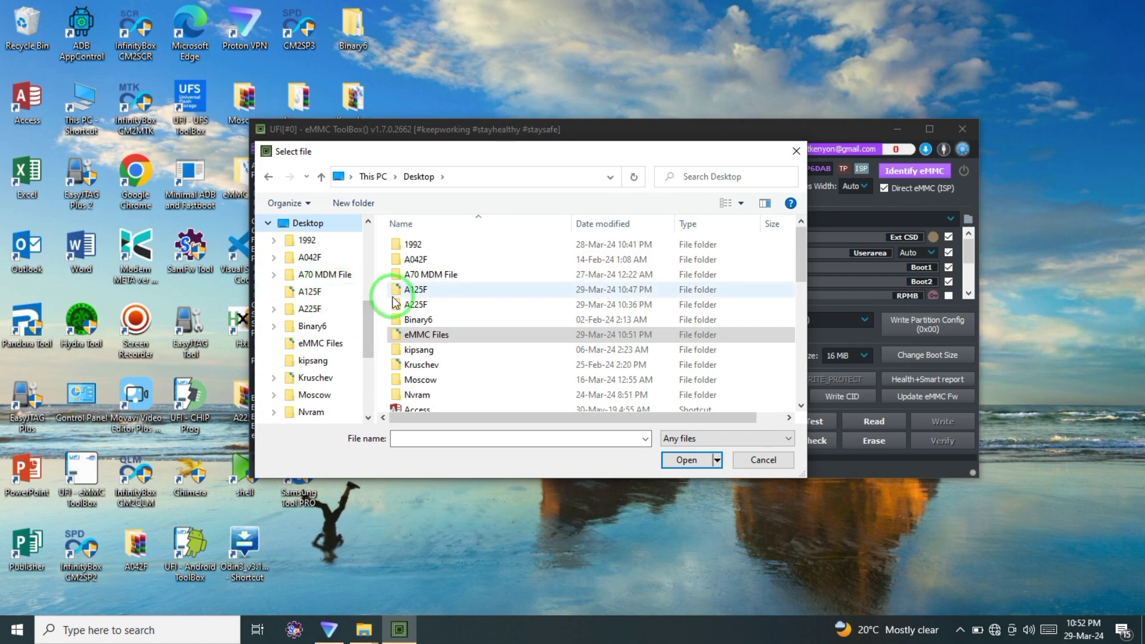
{"action": "double_click", "coordinate": [416, 304]}
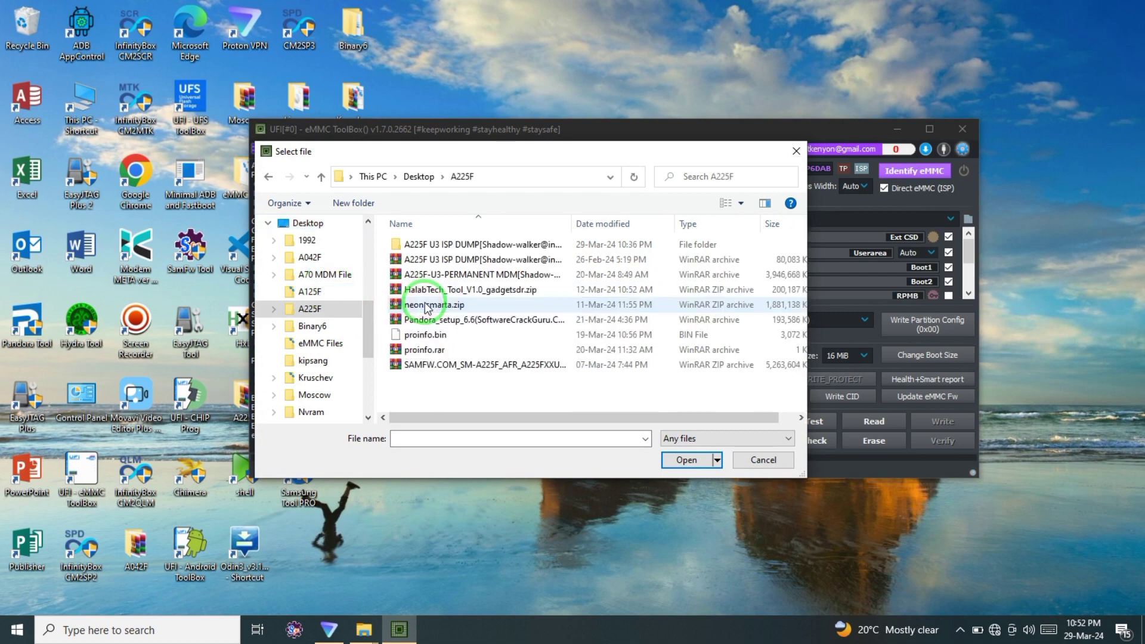
{"action": "left_click", "coordinate": [521, 244]}
{"action": "double_click", "coordinate": [521, 244]}
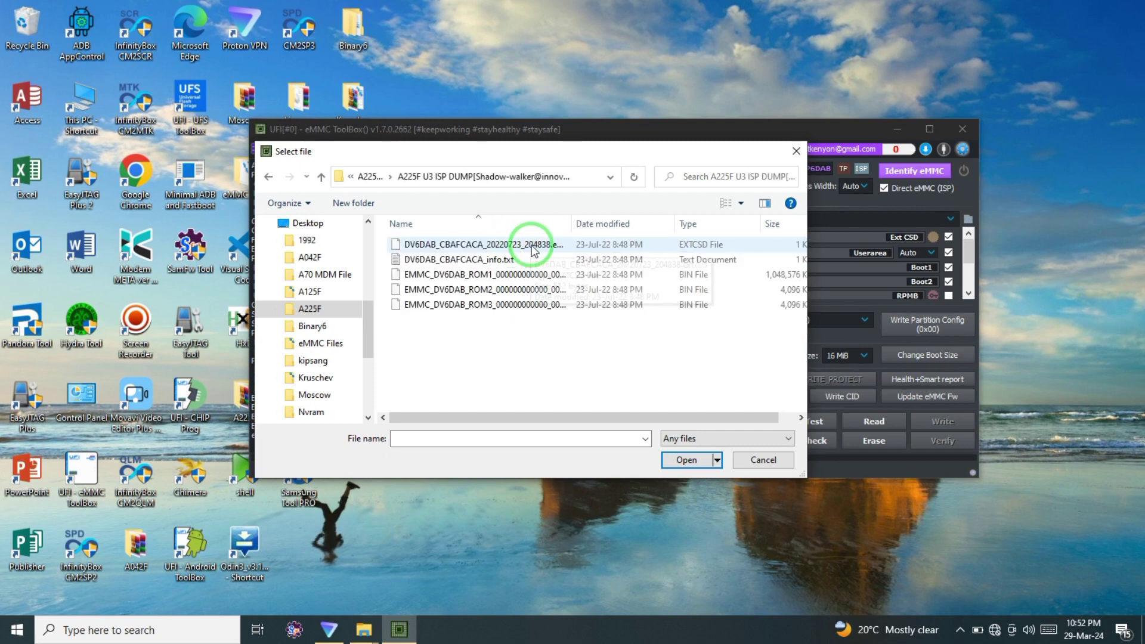
{"action": "double_click", "coordinate": [531, 245]}
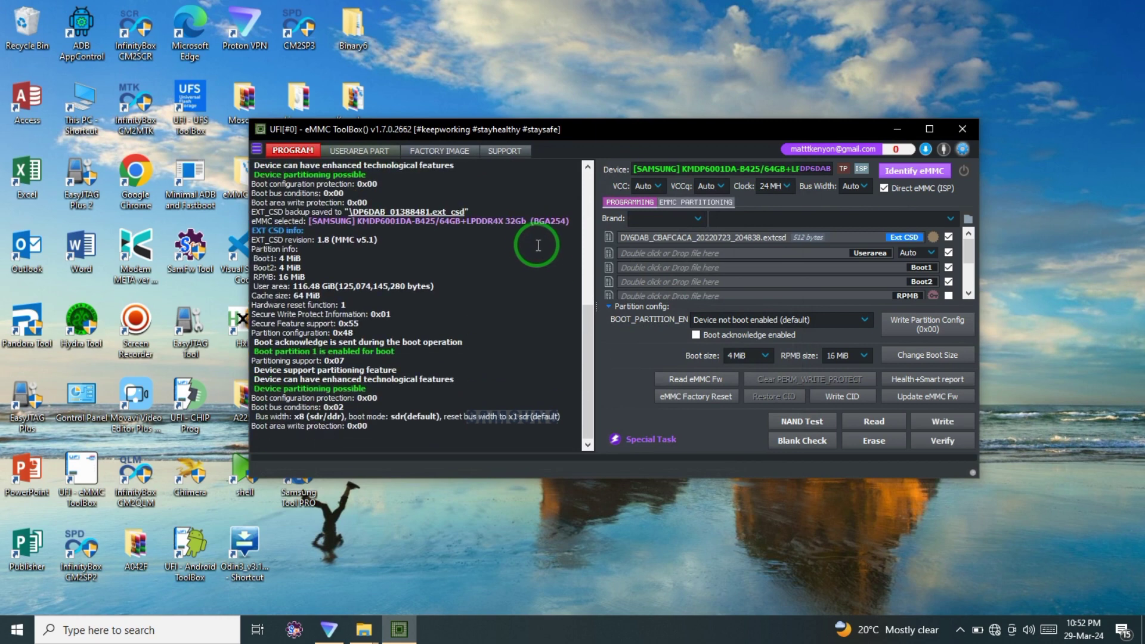
Load the EMMC_DV6DAB_ROM1 bin file from the A225F U3 ISP DUMP folder as Userarea and exclude that area from writing
{"action": "double_click", "coordinate": [850, 252]}
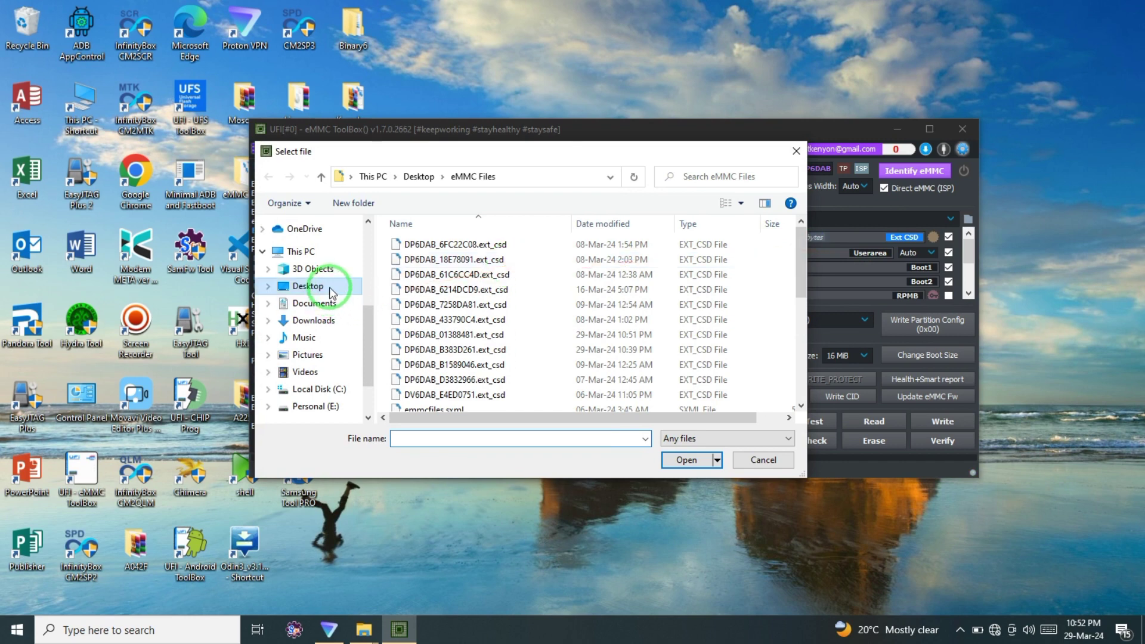
{"action": "left_click", "coordinate": [330, 288]}
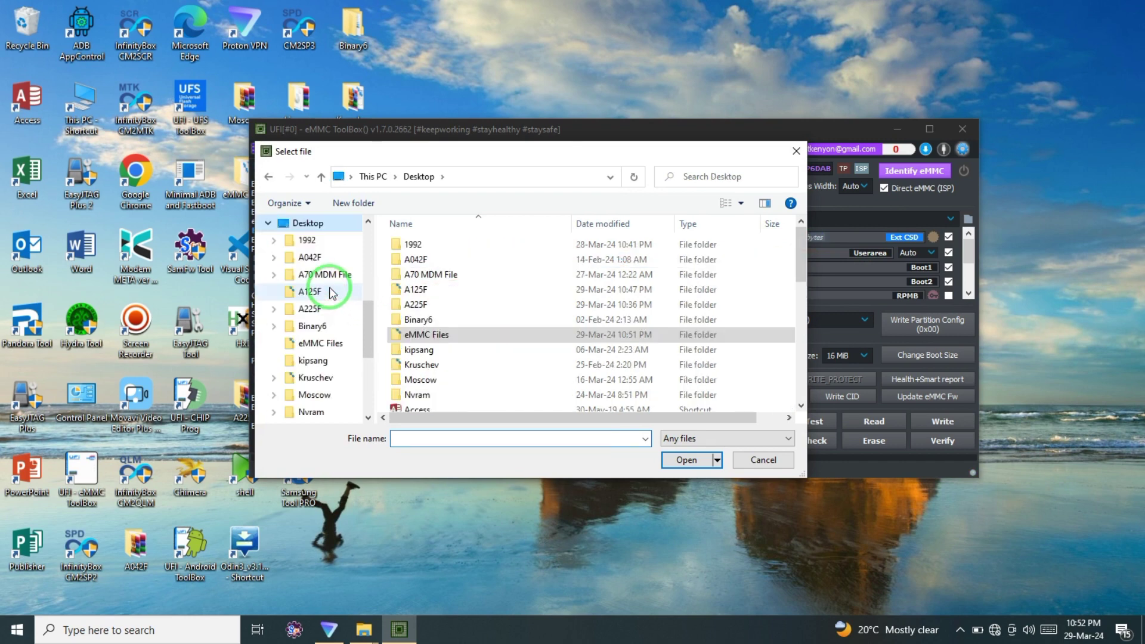
{"action": "double_click", "coordinate": [448, 304]}
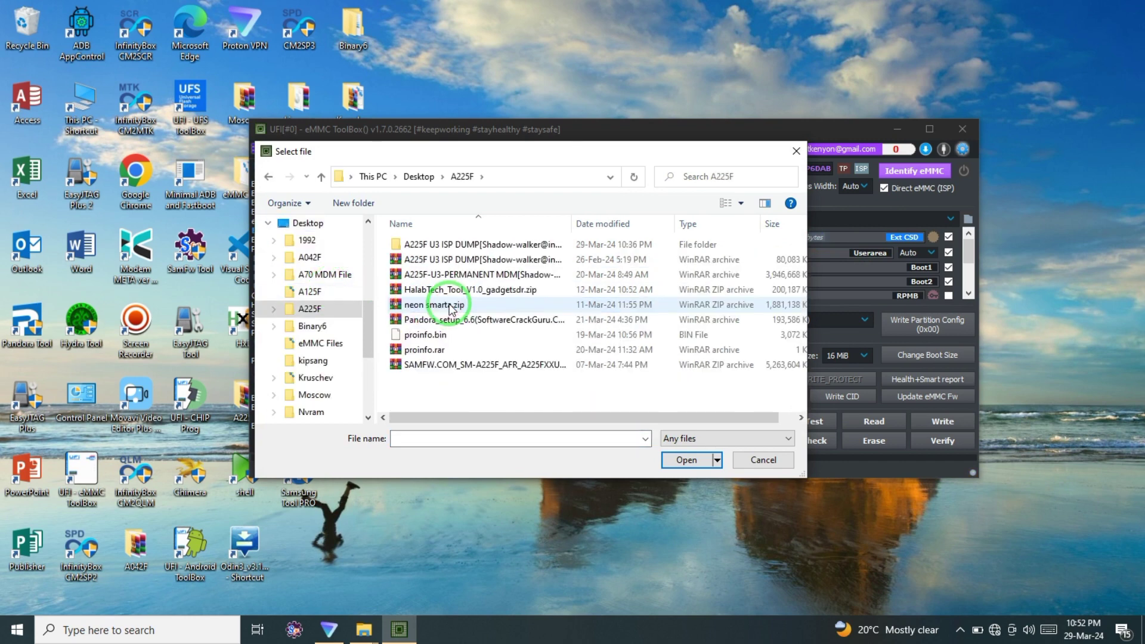
{"action": "double_click", "coordinate": [512, 244]}
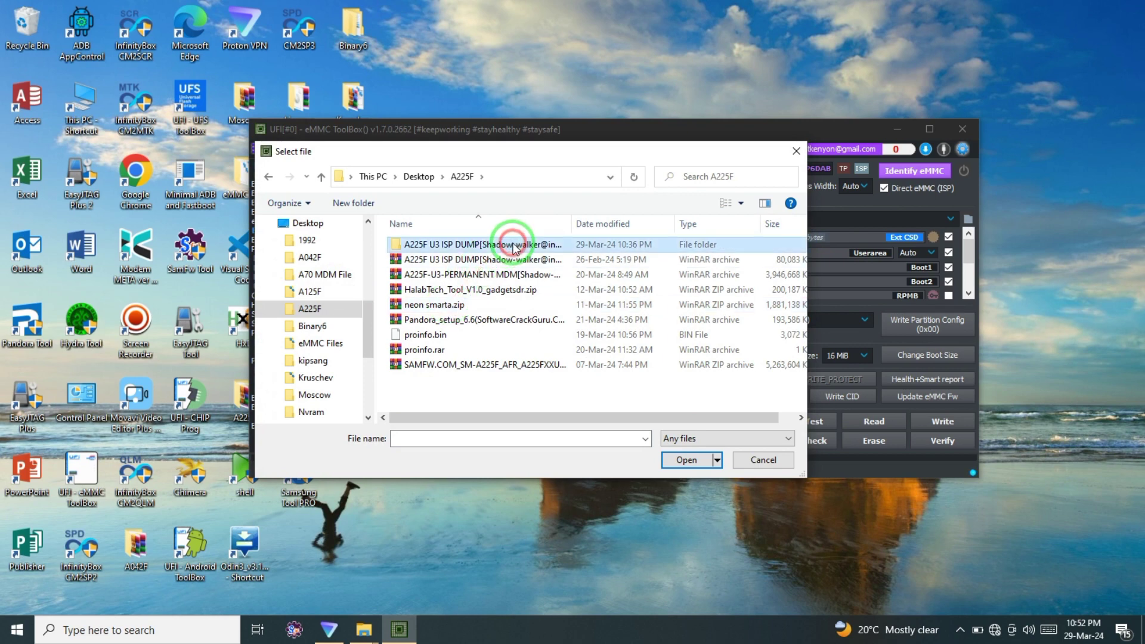
{"action": "double_click", "coordinate": [513, 245]}
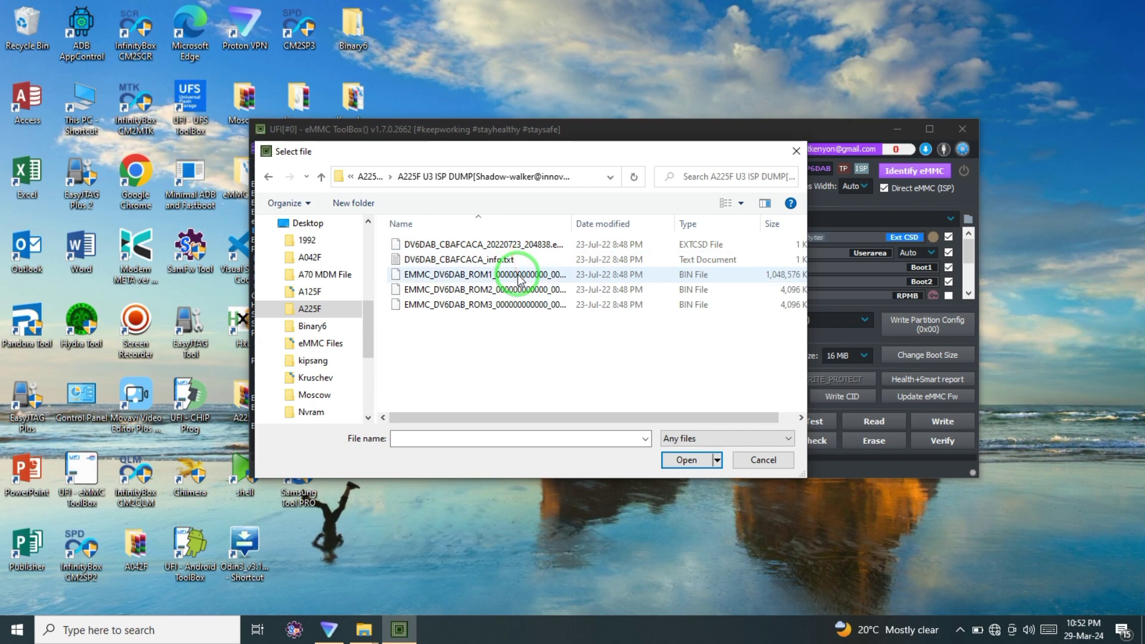
{"action": "double_click", "coordinate": [499, 274]}
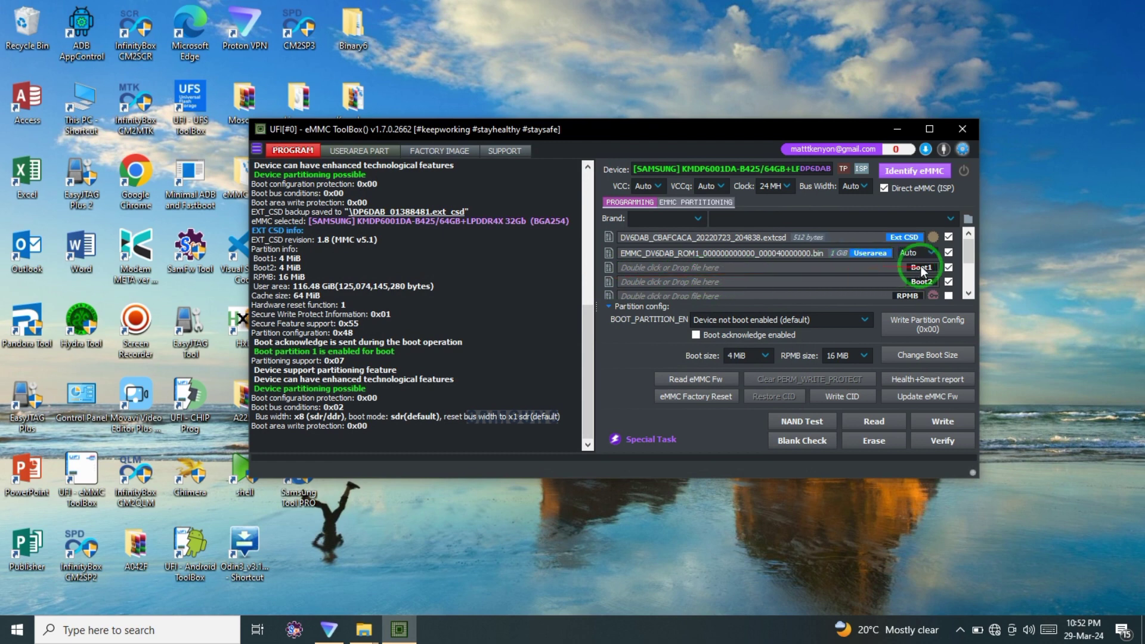
{"action": "left_click", "coordinate": [948, 253]}
Load the EMMC_DV6DAB_ROM2 bin file from the A225F U3 ISP DUMP folder as the Boot1 file
{"action": "double_click", "coordinate": [848, 271]}
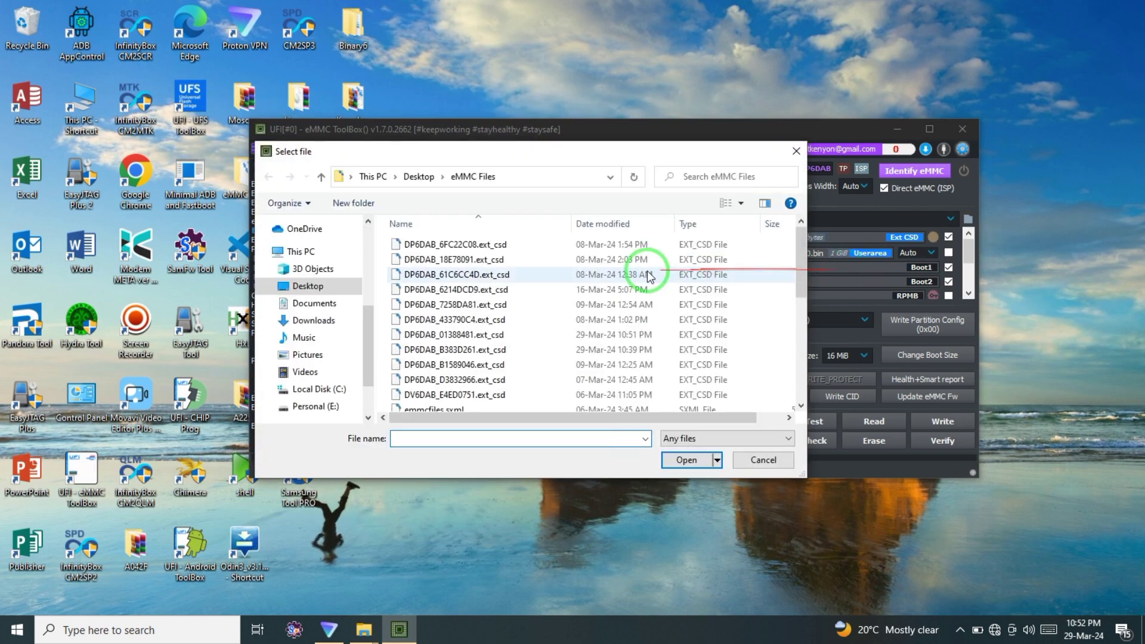
{"action": "left_click", "coordinate": [308, 287]}
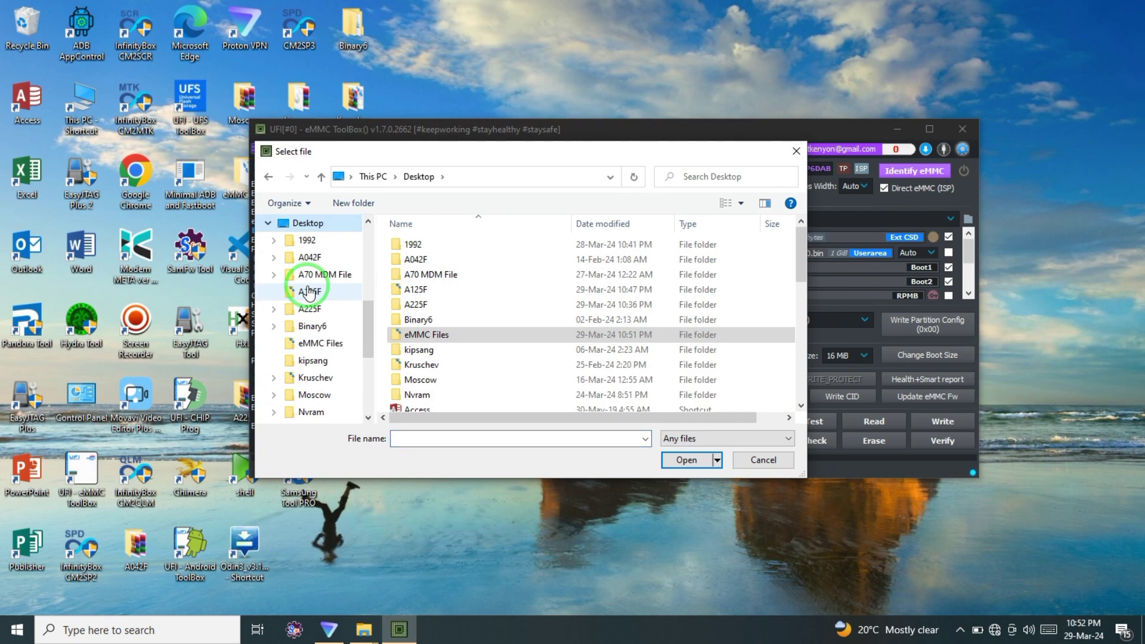
{"action": "left_click", "coordinate": [417, 305]}
{"action": "double_click", "coordinate": [416, 305]}
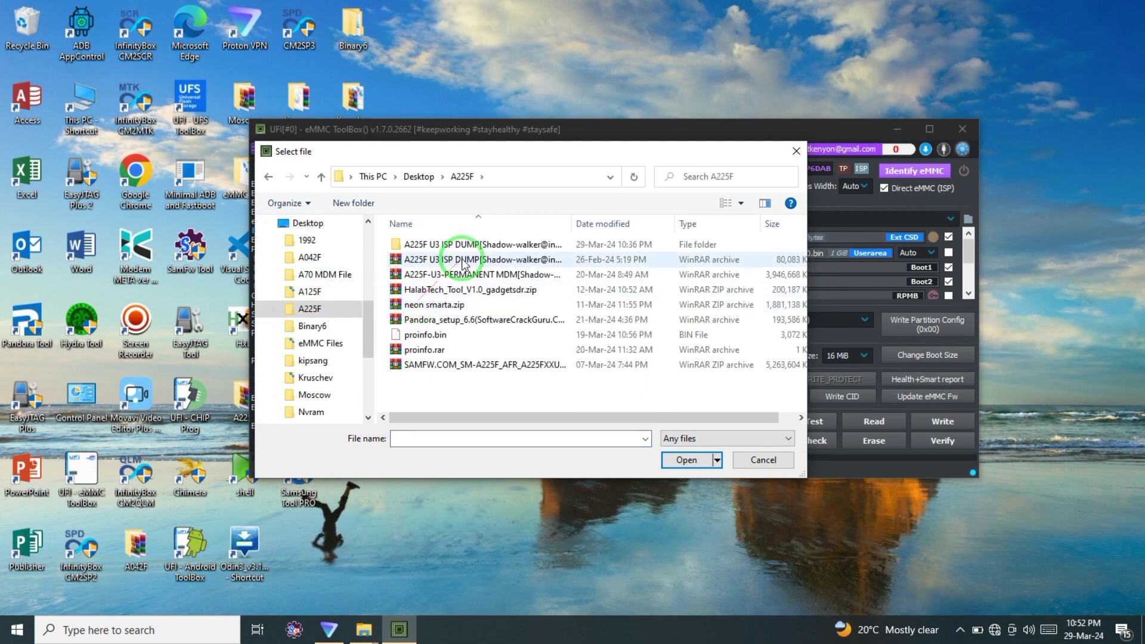
{"action": "left_click", "coordinate": [483, 246]}
{"action": "double_click", "coordinate": [483, 246]}
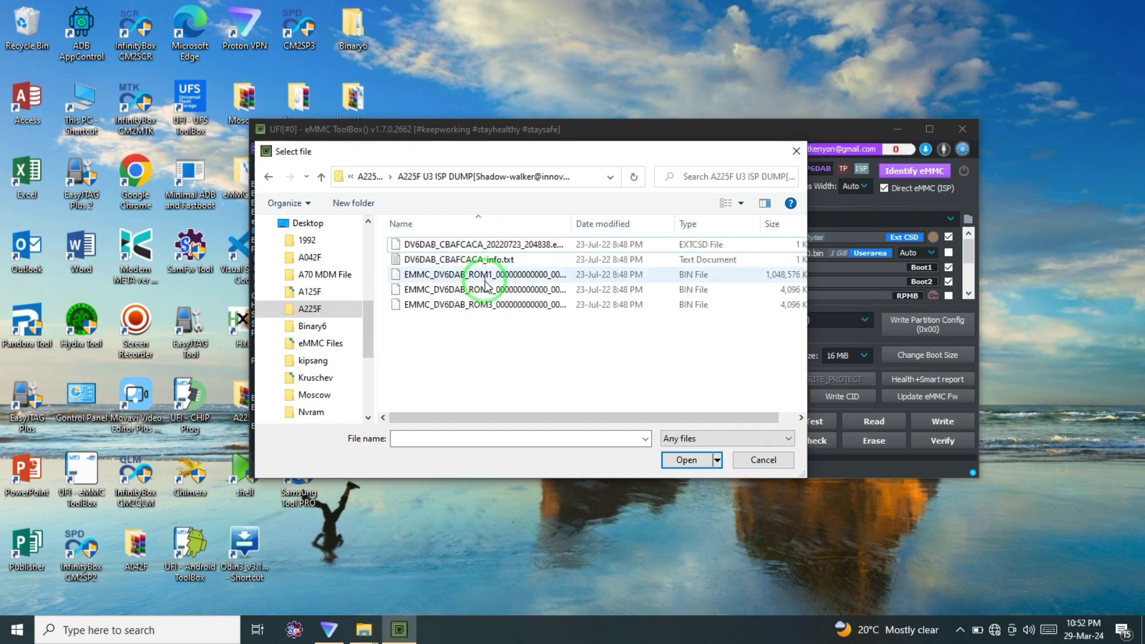
{"action": "double_click", "coordinate": [482, 291]}
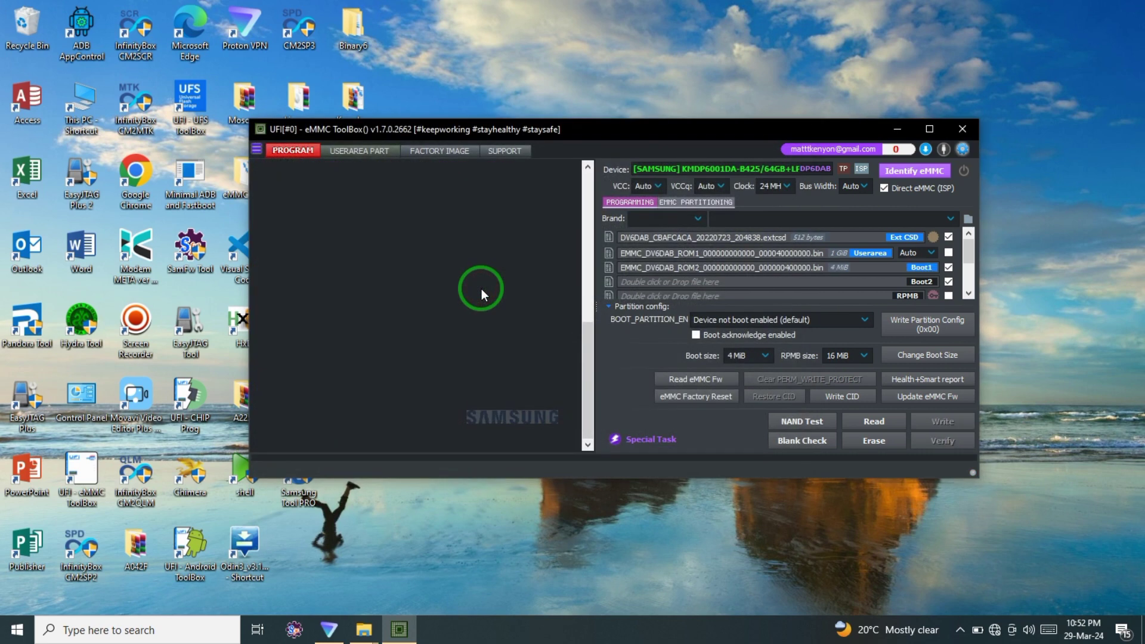
Load the EMMC_DV6DAB_ROM3 bin file from the A225F U3 ISP DUMP folder as the Boot2 file
{"action": "double_click", "coordinate": [764, 283]}
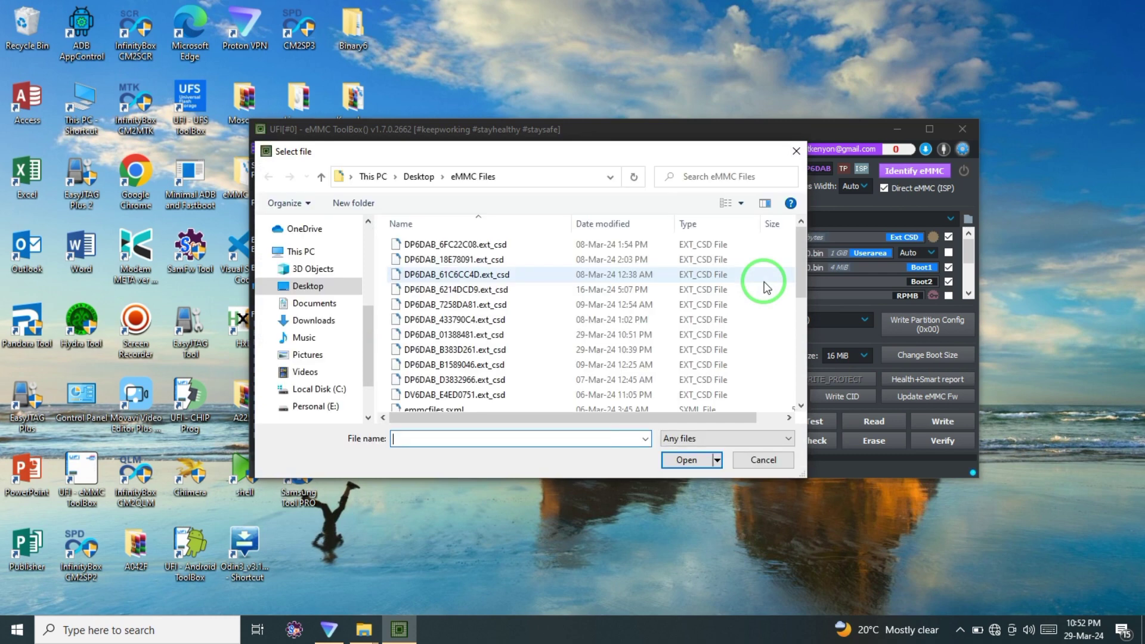
{"action": "left_click", "coordinate": [311, 286]}
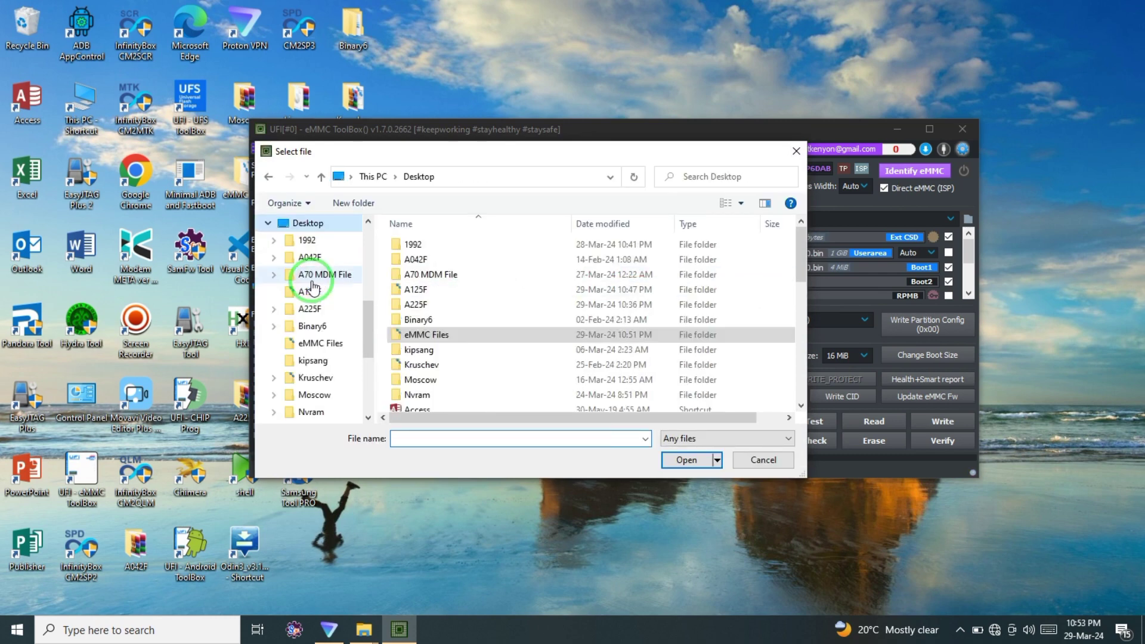
{"action": "double_click", "coordinate": [425, 307]}
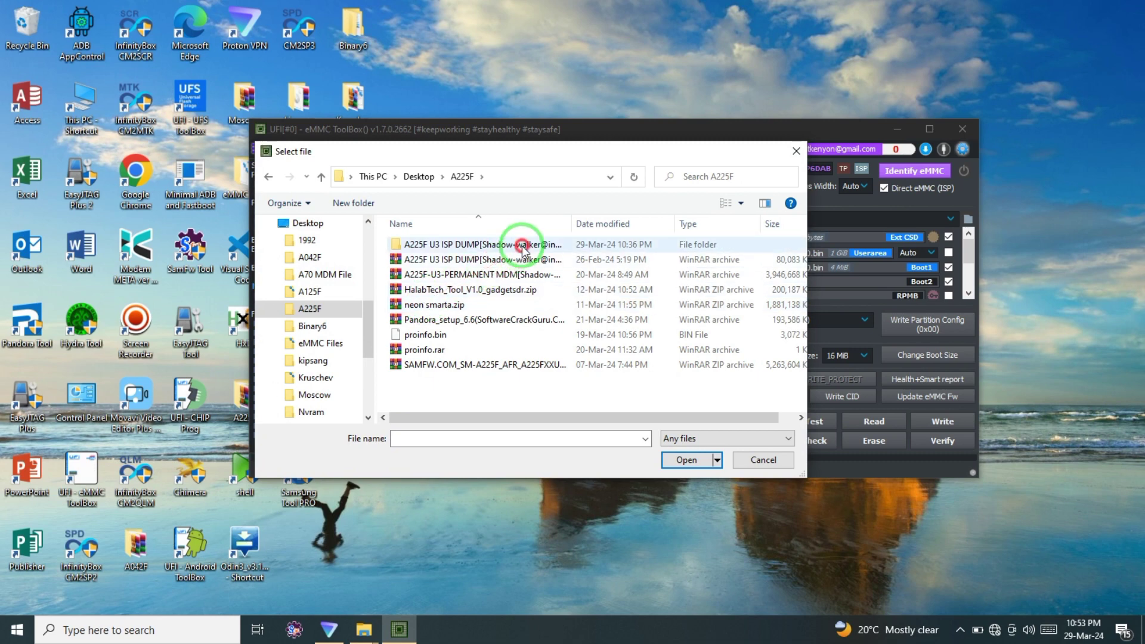
{"action": "double_click", "coordinate": [522, 250]}
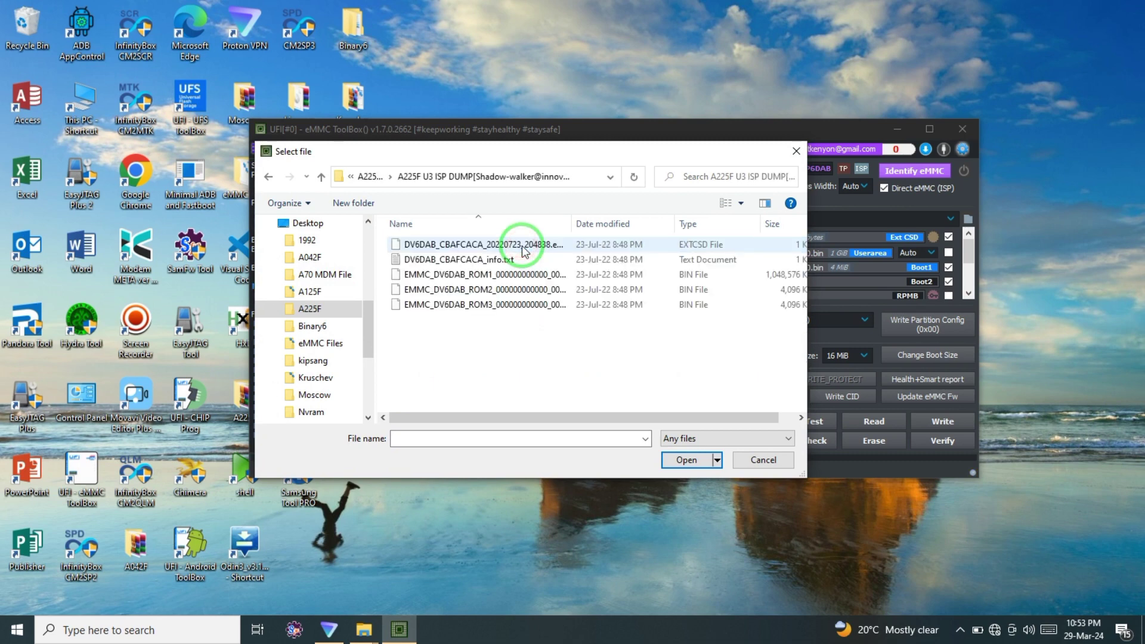
{"action": "double_click", "coordinate": [495, 305]}
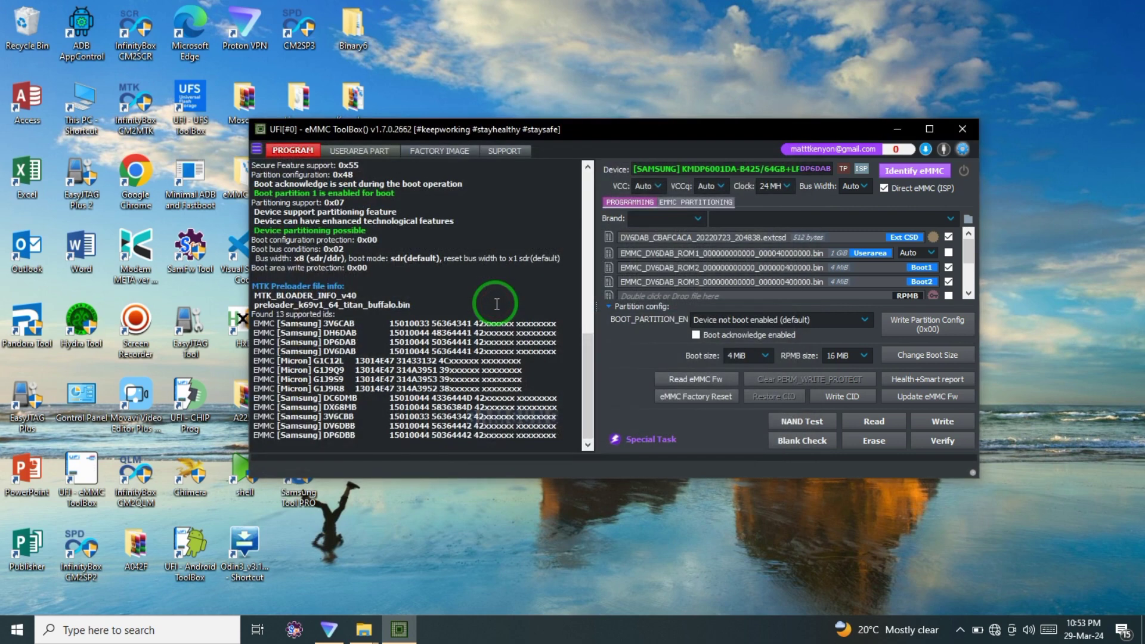
Write the loaded Ext CSD, Boot1 and Boot2 files to the eMMC
{"action": "left_click", "coordinate": [940, 423]}
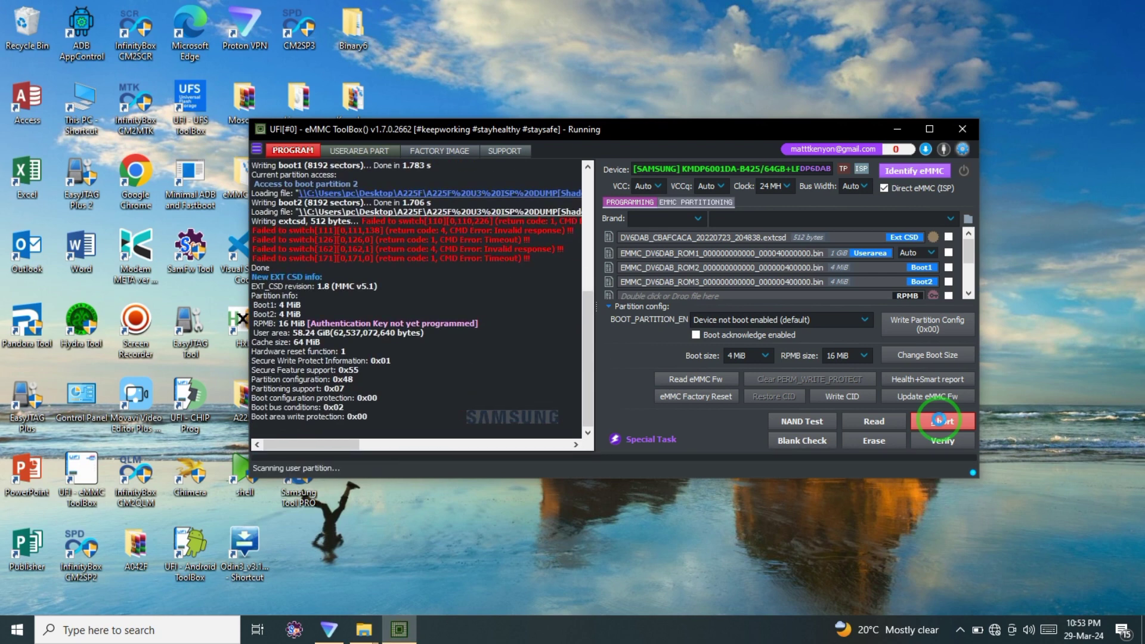
{"action": "left_click", "coordinate": [940, 420]}
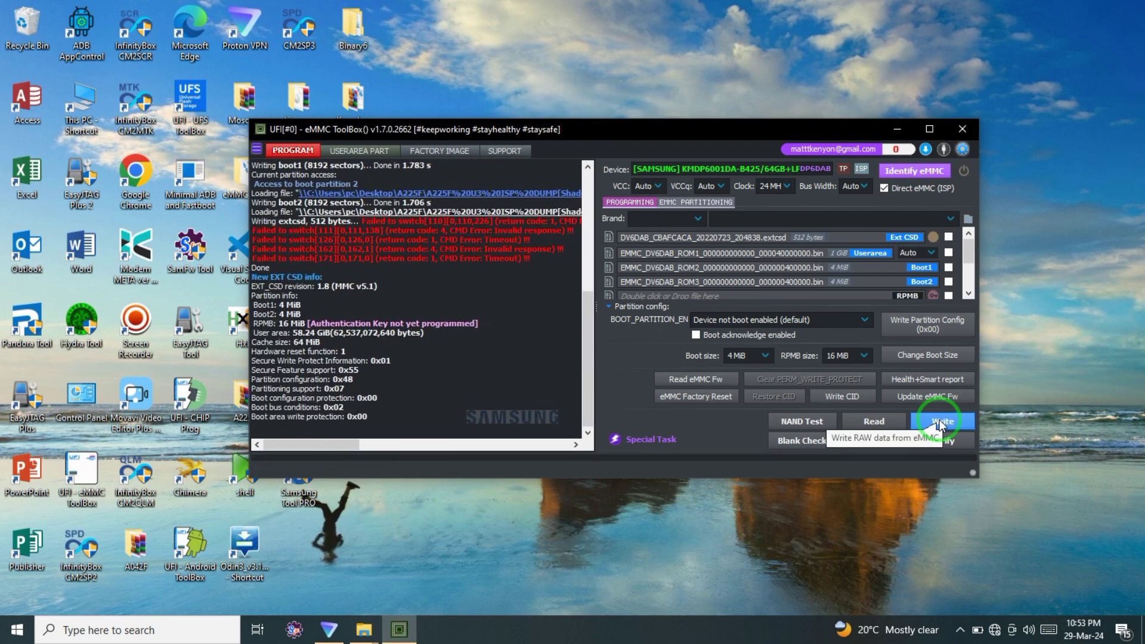
{"action": "left_click", "coordinate": [481, 286]}
{"action": "left_click_drag", "start_coordinate": [481, 287], "coordinate": [381, 164]}
Assign the image files to the user area partitions and write them to the eMMC
{"action": "left_click", "coordinate": [370, 149]}
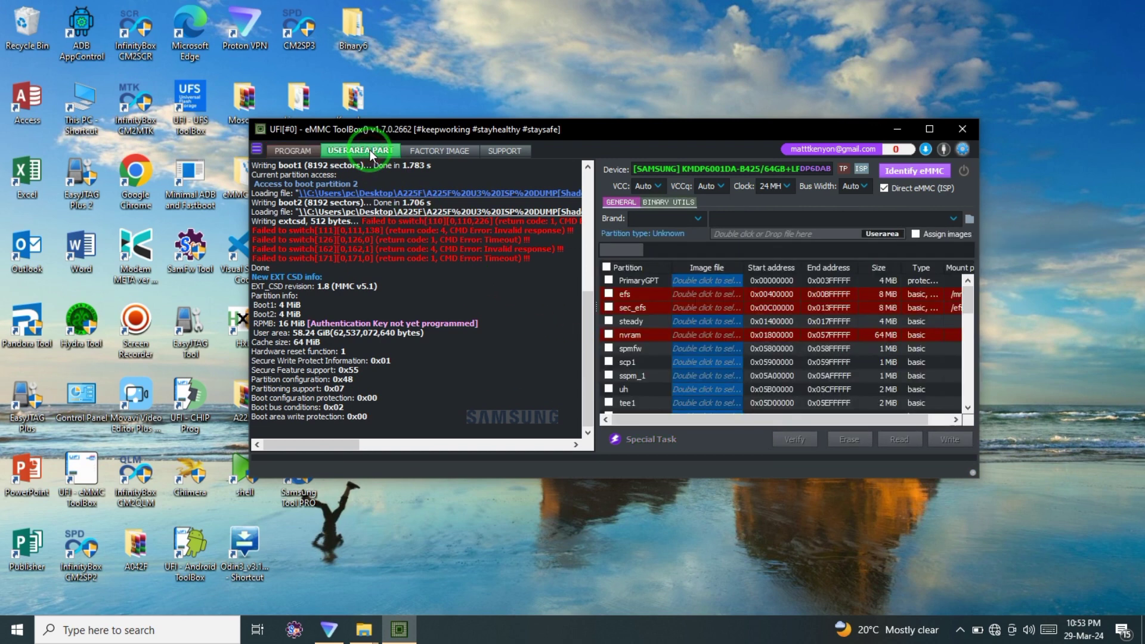
{"action": "left_click", "coordinate": [917, 233]}
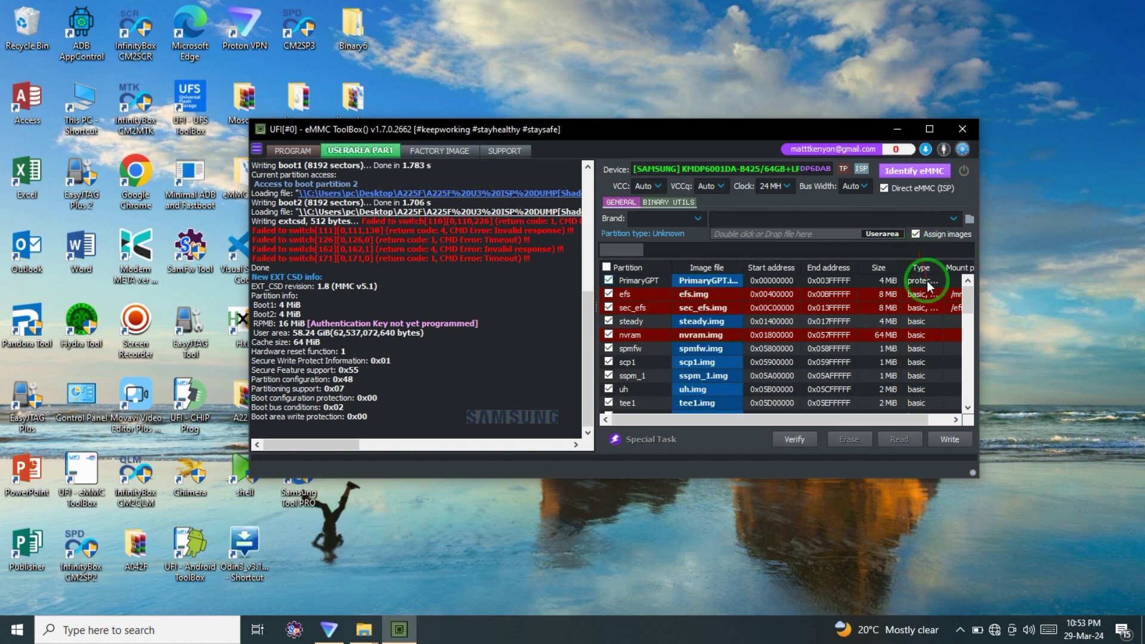
{"action": "left_click", "coordinate": [950, 439]}
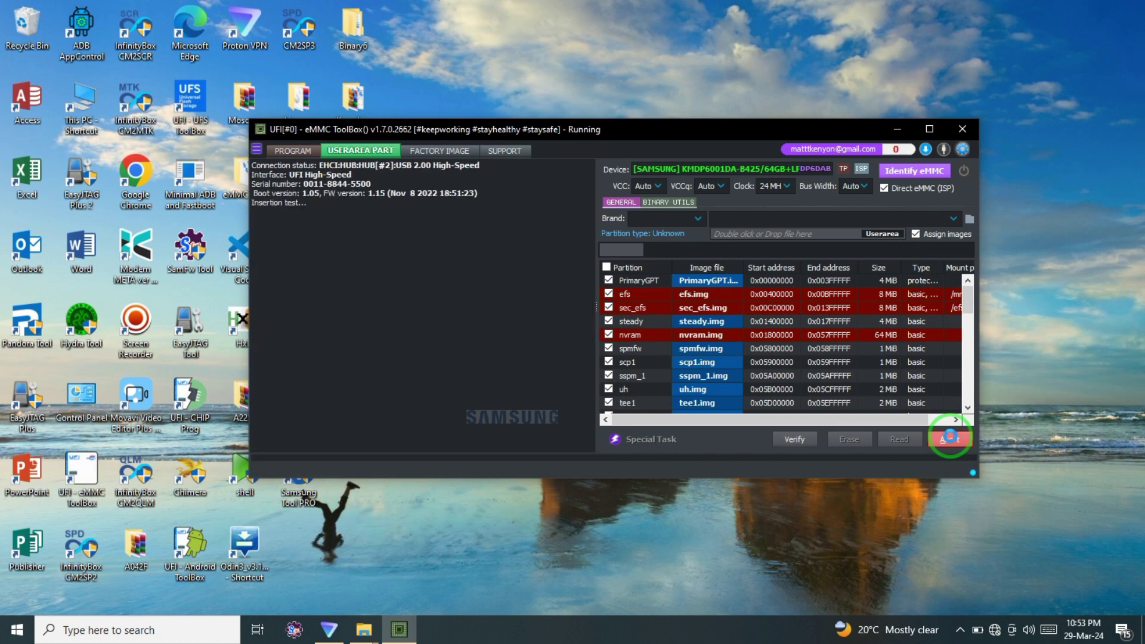